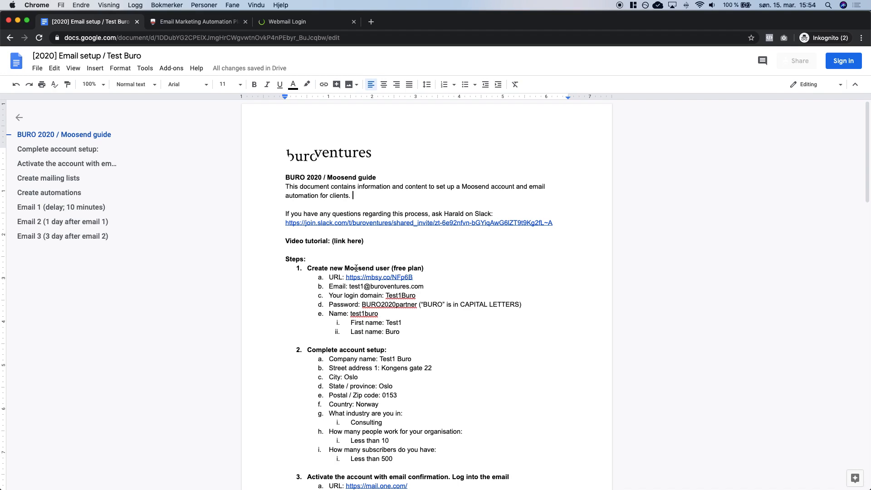
# Follow the Moosend signup link in the setup guide to open the Moosend homepage.
pyautogui.click(357, 277)
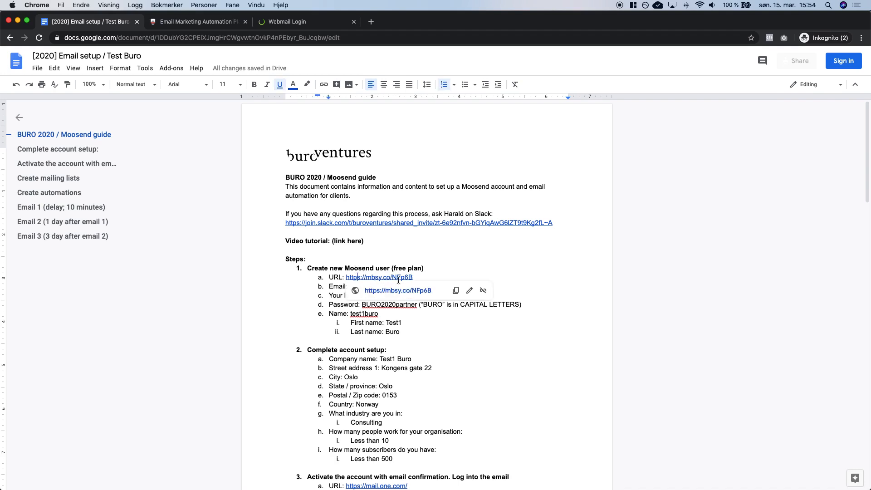
pyautogui.click(195, 22)
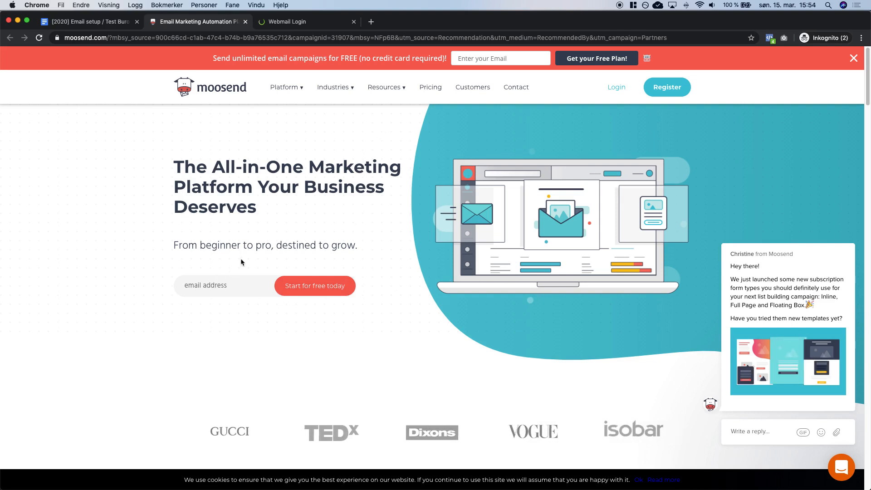
# Copy the guide's email address into Moosend's homepage field and start the free signup.
pyautogui.hotkey('ctrl', 'shift', 'Tab')
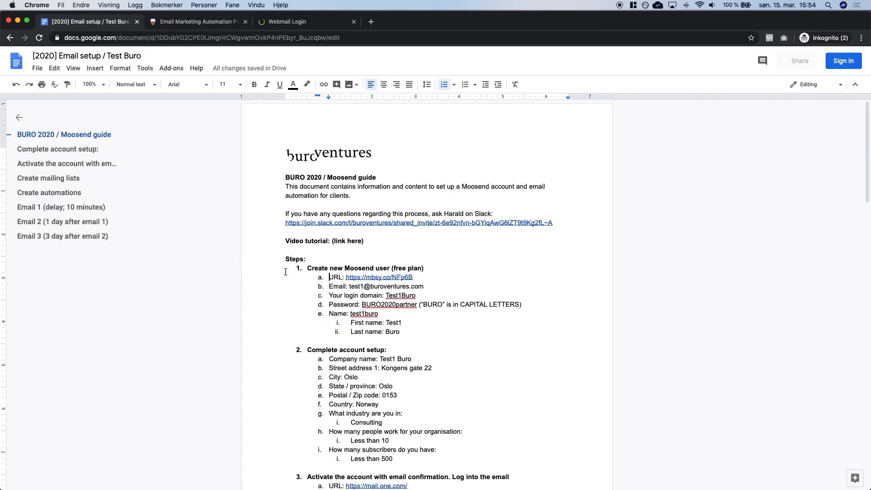
pyautogui.click(349, 286)
pyautogui.press('shift+super+Right')
pyautogui.press('super+c')
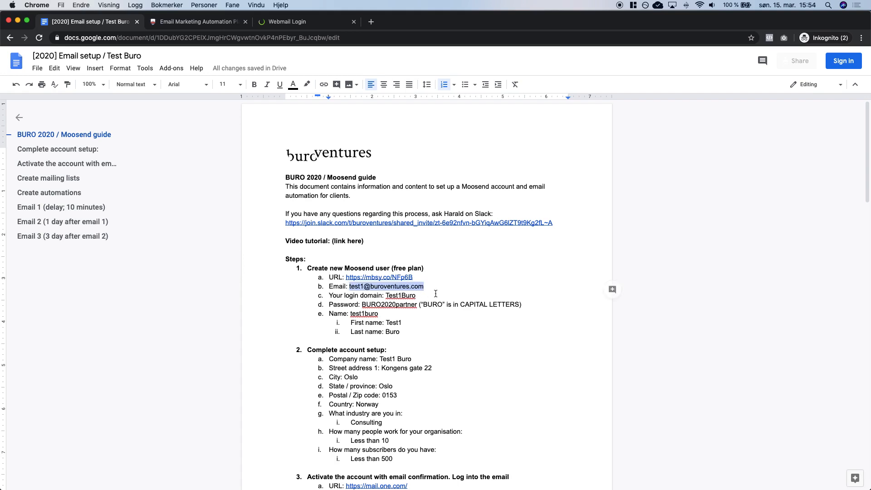
pyautogui.click(437, 288)
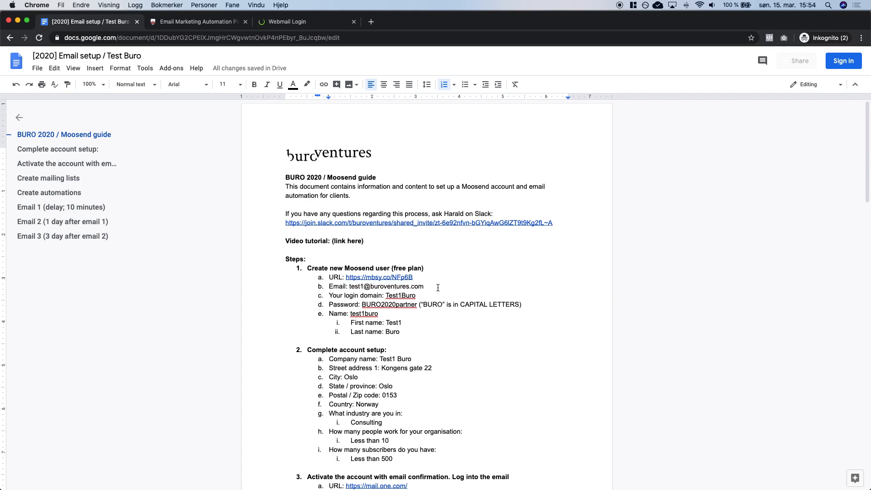
pyautogui.hotkey('ctrl', 'Tab')
pyautogui.click(261, 284)
pyautogui.press('super+v')
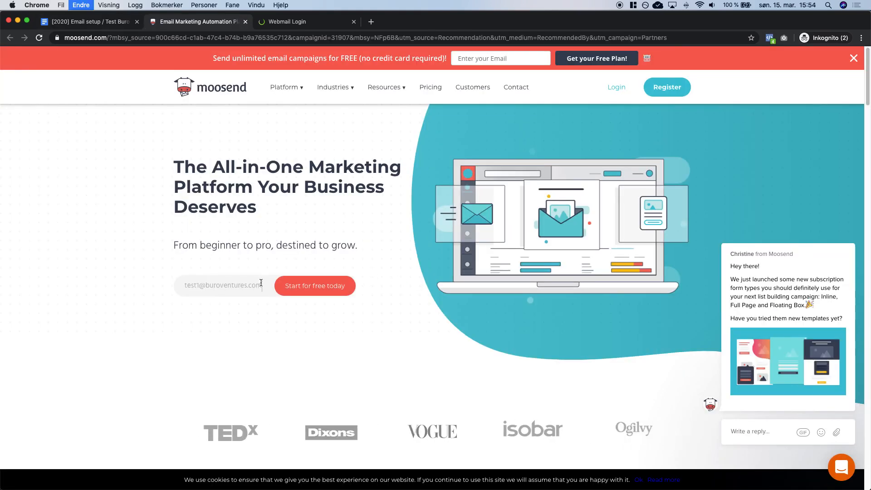
pyautogui.click(324, 292)
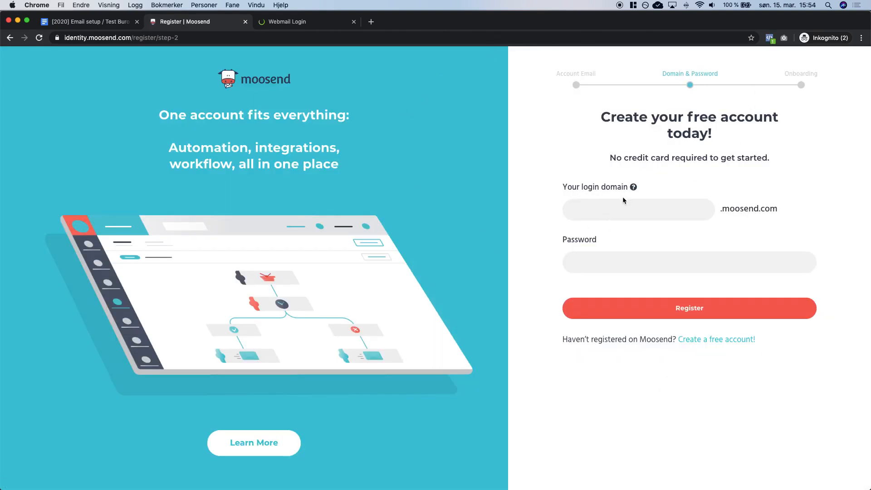
# Fill the registration form with the login domain and password copied from the guide.
pyautogui.hotkey('ctrl', 'shift', 'Tab')
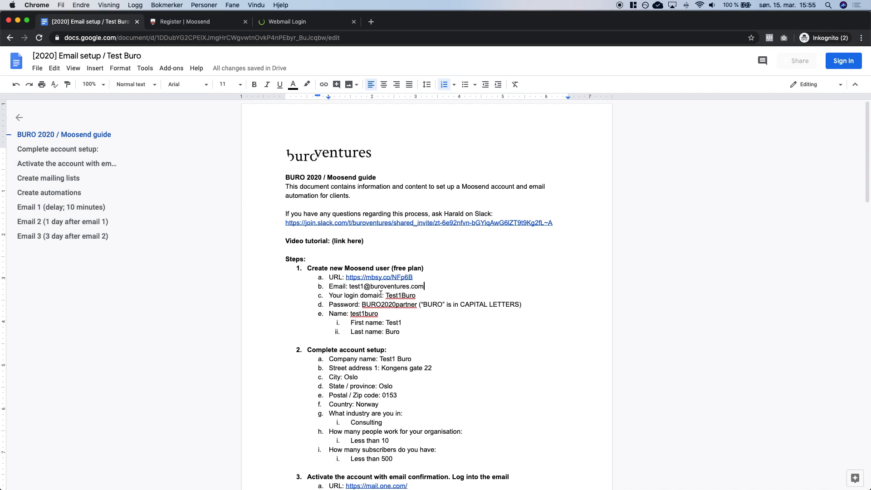
pyautogui.doubleClick(394, 295)
pyautogui.press('super+c')
pyautogui.click(353, 297)
pyautogui.hotkey('ctrl', 'Tab')
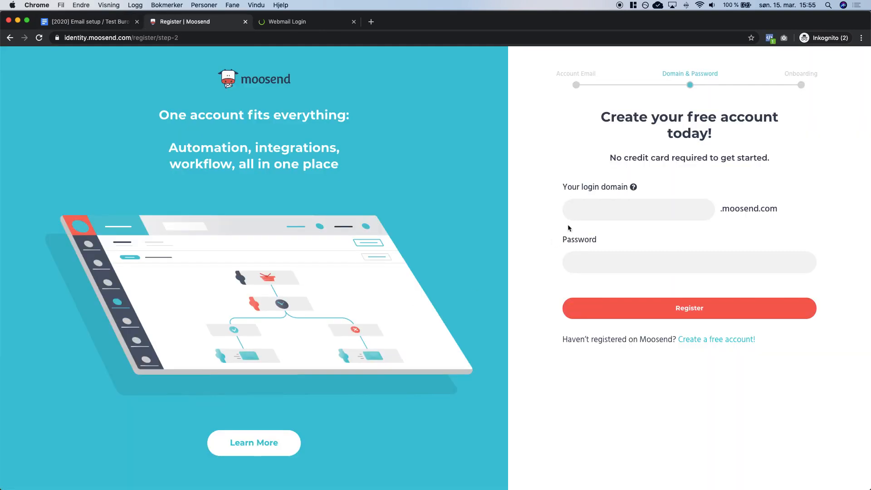
pyautogui.press('super+v')
pyautogui.hotkey('ctrl', 'shift', 'Tab')
pyautogui.click(380, 306)
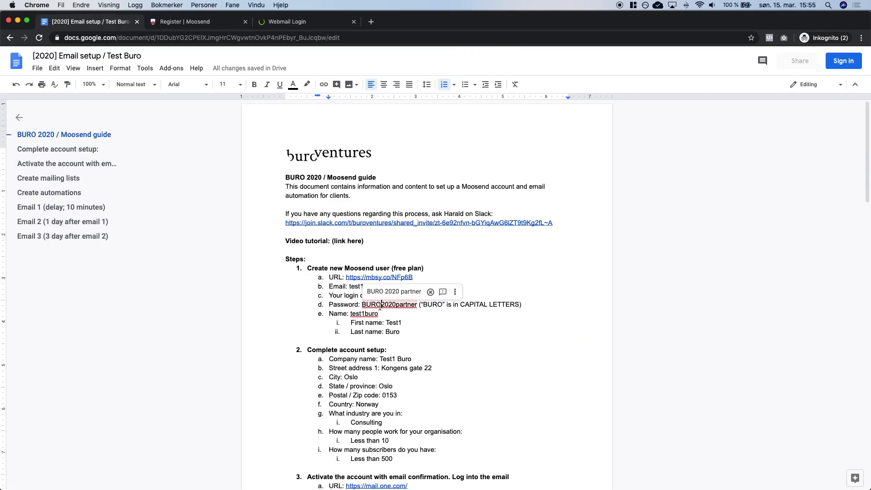
pyautogui.doubleClick(380, 305)
pyautogui.press('super+c')
pyautogui.click(398, 317)
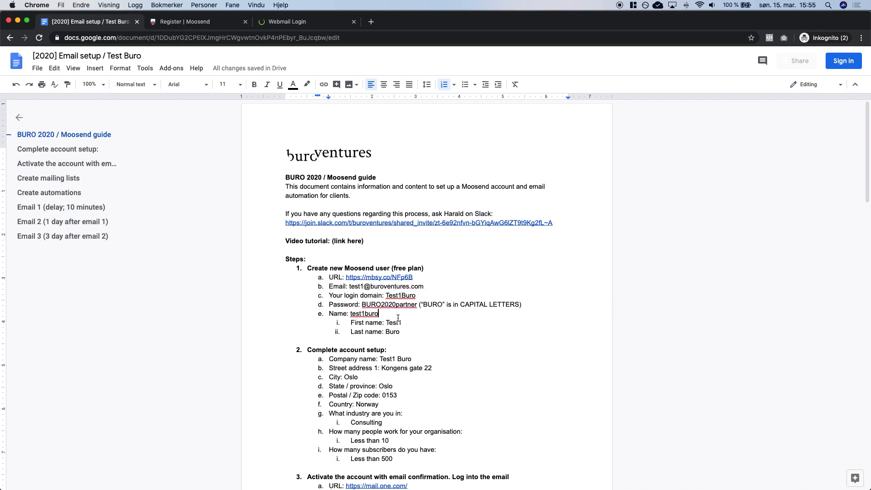
pyautogui.hotkey('ctrl', 'Tab')
pyautogui.click(601, 263)
pyautogui.press('super+v')
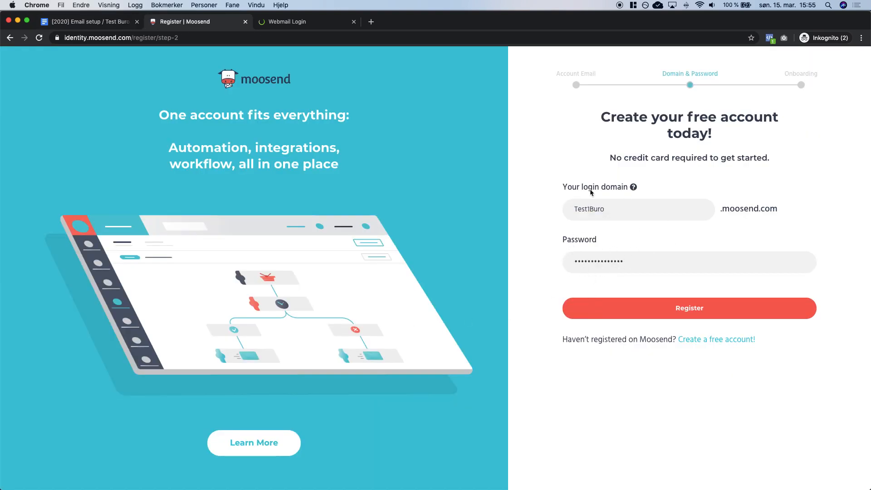
# Double-check the password against the guide and submit the account registration.
pyautogui.hotkey('ctrl', 'shift', 'Tab')
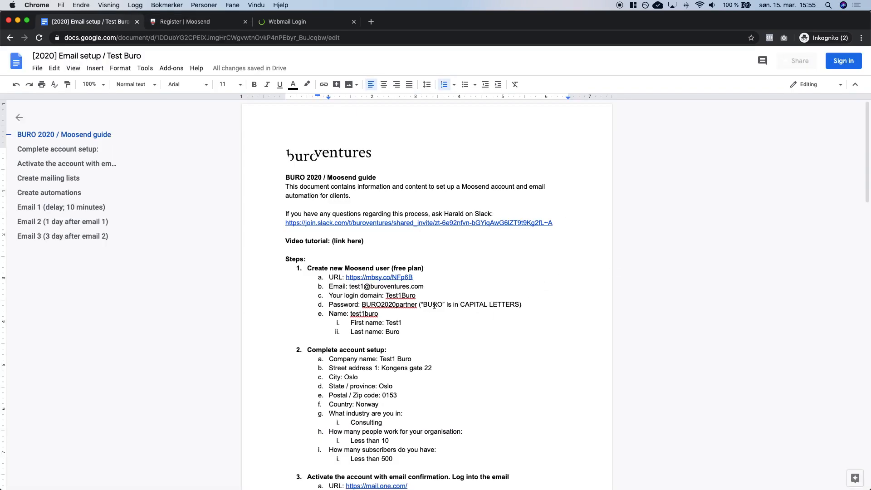
pyautogui.doubleClick(435, 305)
pyautogui.click(490, 305)
pyautogui.hotkey('ctrl', 'Tab')
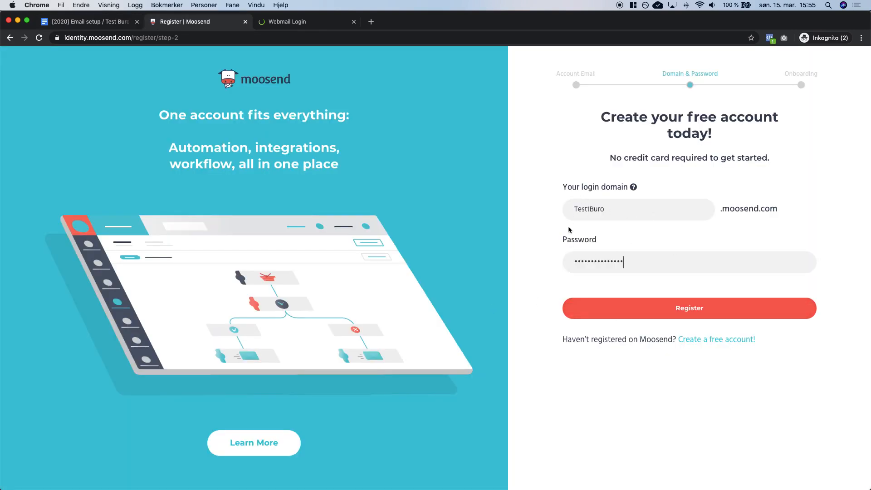
pyautogui.click(625, 310)
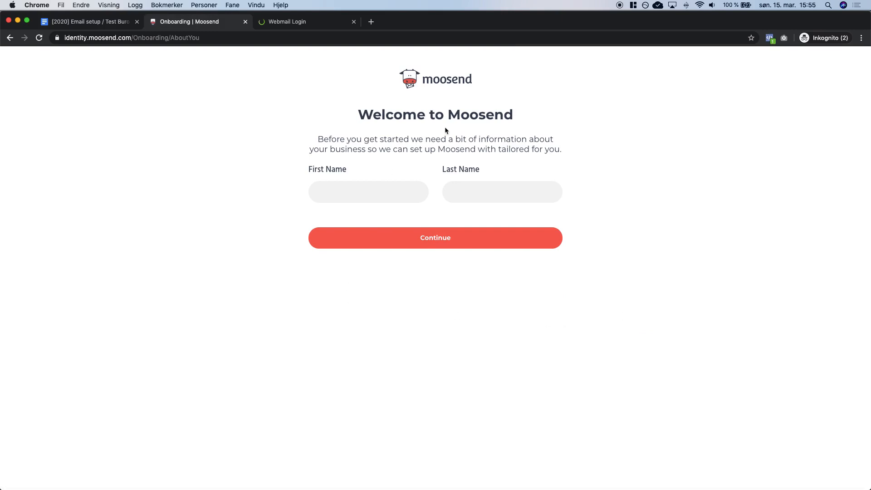
# Enter the first and last name from the guide on the Welcome page and continue.
pyautogui.hotkey('ctrl', 'shift', 'Tab')
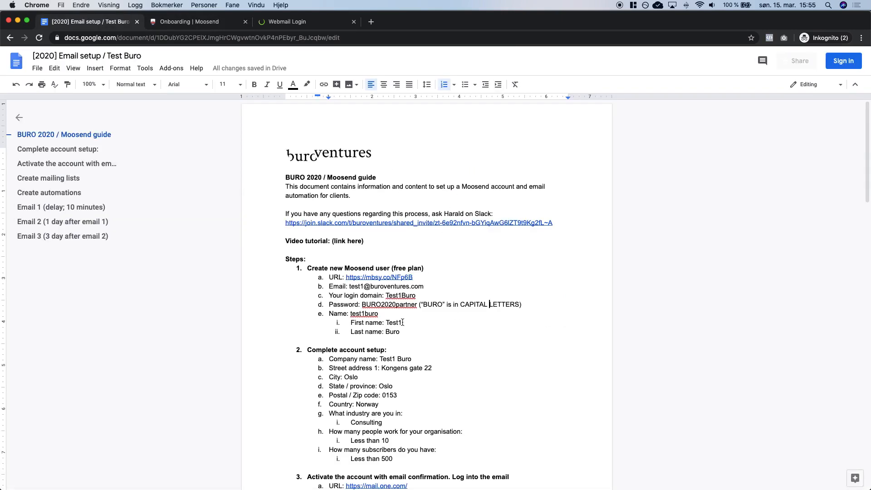
pyautogui.doubleClick(397, 322)
pyautogui.press('super+c')
pyautogui.hotkey('ctrl', 'Tab')
pyautogui.click(317, 186)
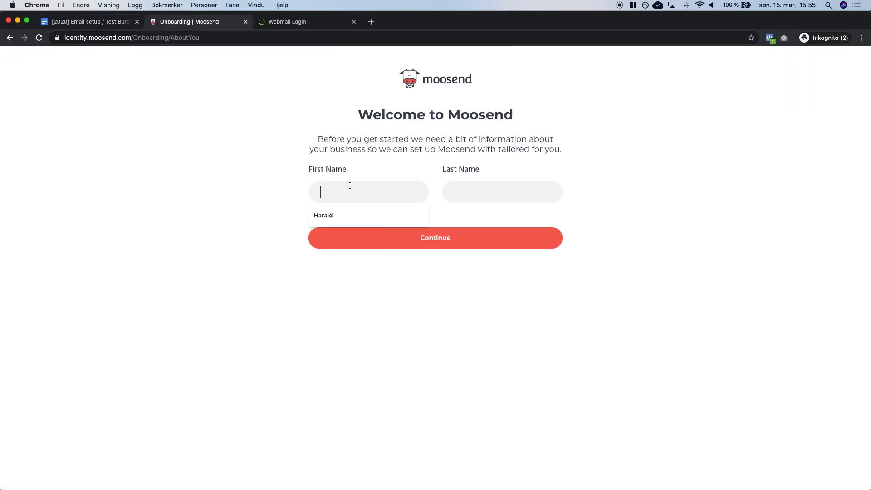
pyautogui.press('super+v')
pyautogui.hotkey('ctrl', 'shift', 'Tab')
pyautogui.doubleClick(393, 332)
pyautogui.press('super+c')
pyautogui.hotkey('ctrl', 'Tab')
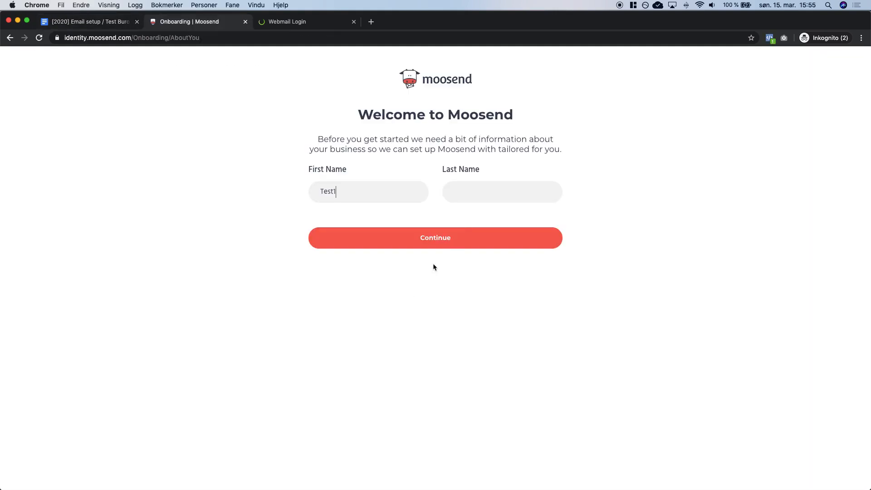
pyautogui.click(472, 191)
pyautogui.press('super+v')
pyautogui.click(415, 212)
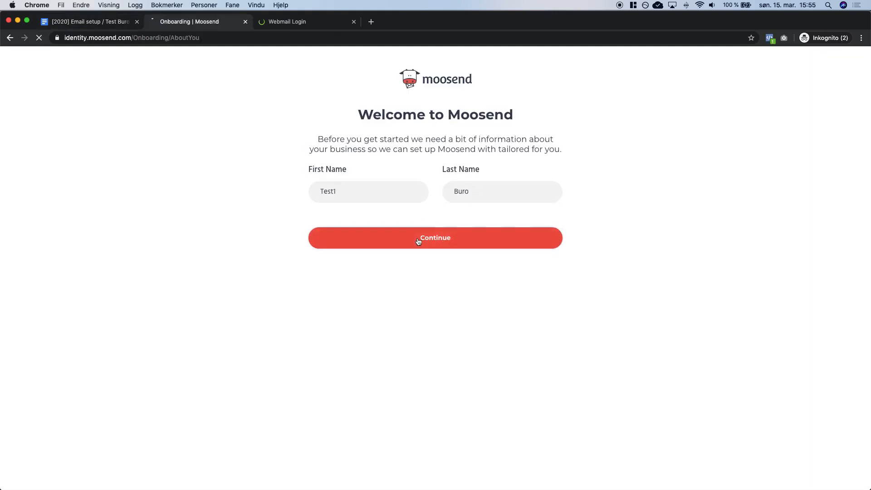
pyautogui.click(416, 239)
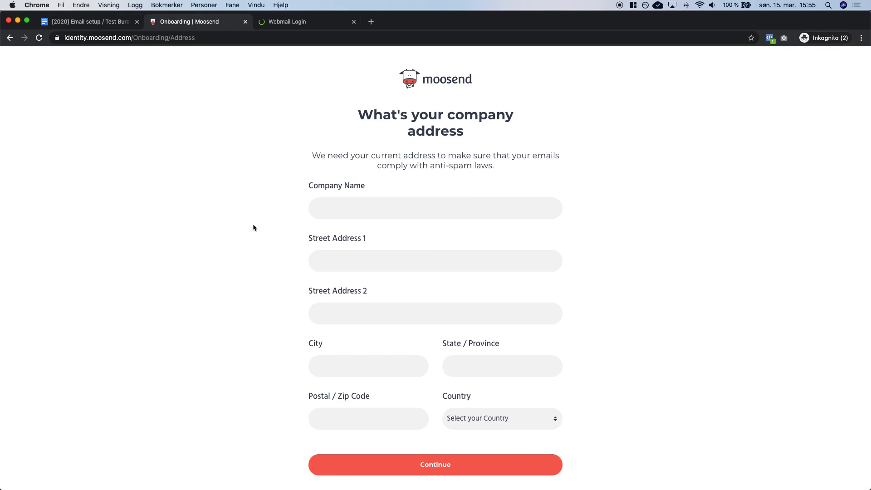
# Fill in the company name and street address from the guide.
pyautogui.hotkey('ctrl', 'shift', 'Tab')
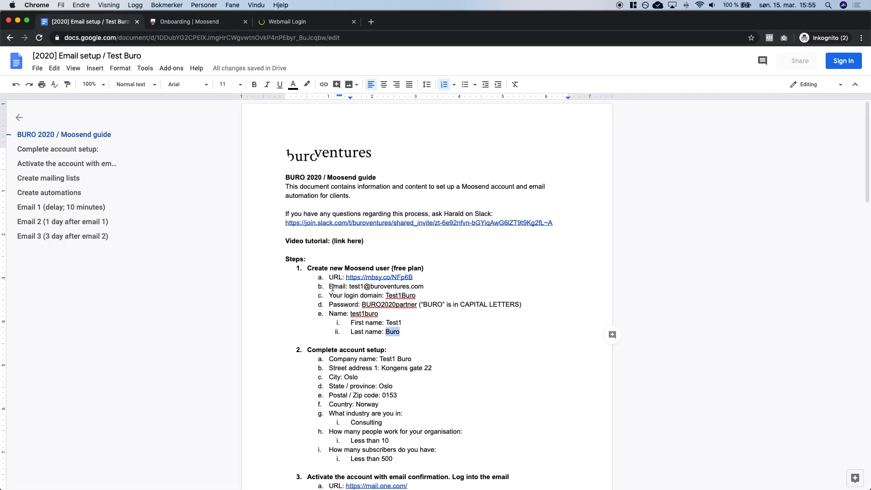
pyautogui.scroll(-3, 340, 292)
pyautogui.moveTo(379, 281); pyautogui.dragTo(415, 282)
pyautogui.press('super+c')
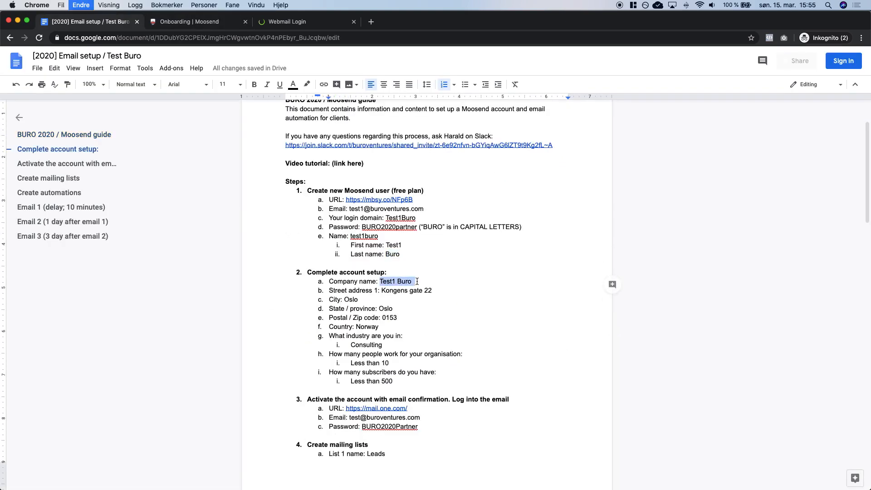
pyautogui.hotkey('ctrl', 'Tab')
pyautogui.press('super+v')
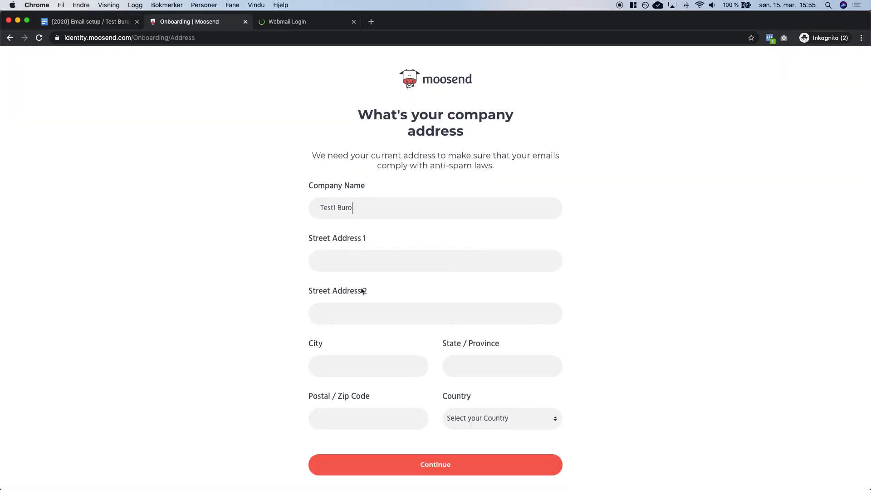
pyautogui.hotkey('ctrl', 'shift', 'Tab')
pyautogui.moveTo(382, 290); pyautogui.dragTo(438, 291)
pyautogui.press('super+c')
pyautogui.hotkey('ctrl', 'Tab')
pyautogui.click(350, 261)
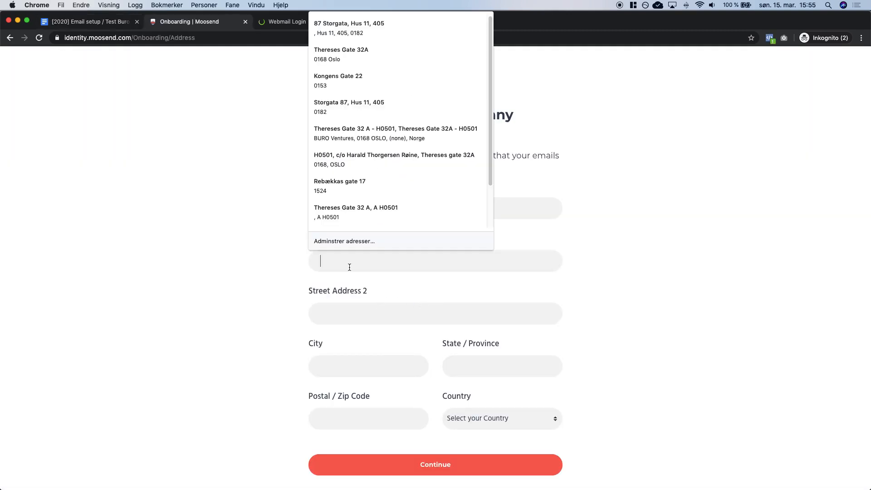
pyautogui.press('super+v')
# Enter Oslo as both City and State/Province, moving it out of Street Address 2.
pyautogui.hotkey('ctrl', 'shift', 'Tab')
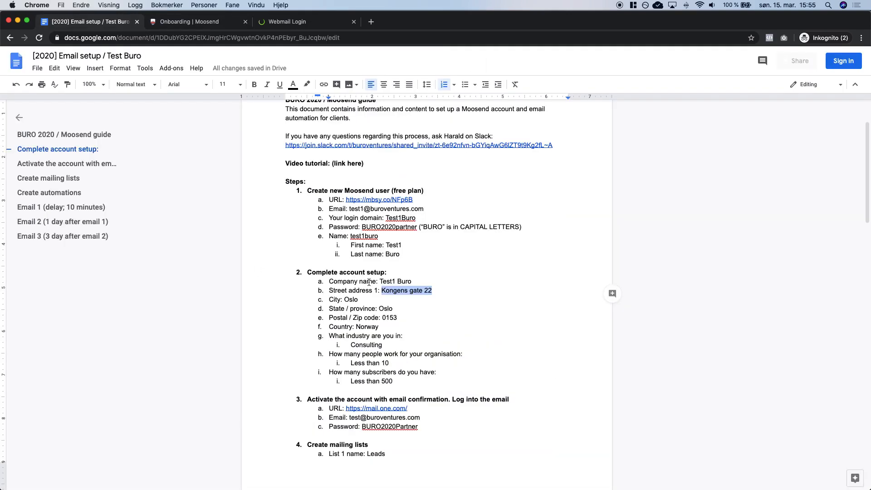
pyautogui.doubleClick(350, 300)
pyautogui.press('super+c')
pyautogui.hotkey('ctrl', 'Tab')
pyautogui.click(345, 306)
pyautogui.press('super+v')
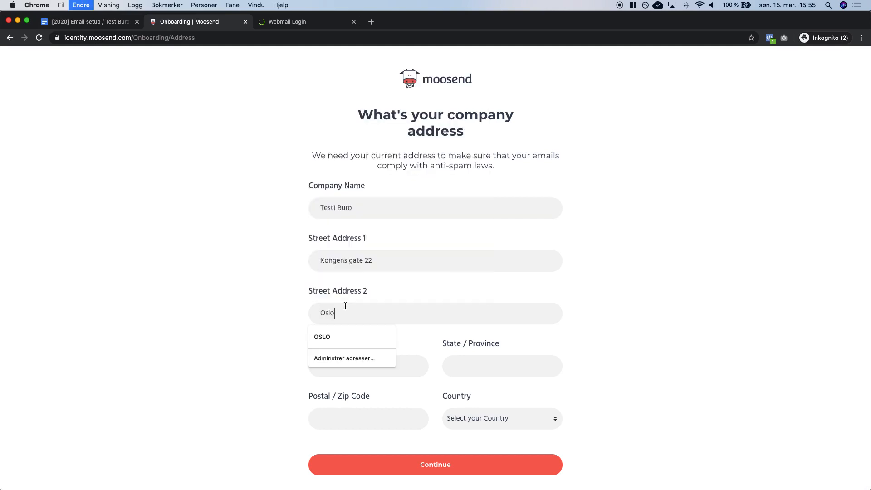
pyautogui.click(272, 309)
pyautogui.doubleClick(355, 311)
pyautogui.press('super+x')
pyautogui.press('Tab')
pyautogui.press('super+v')
pyautogui.click(247, 348)
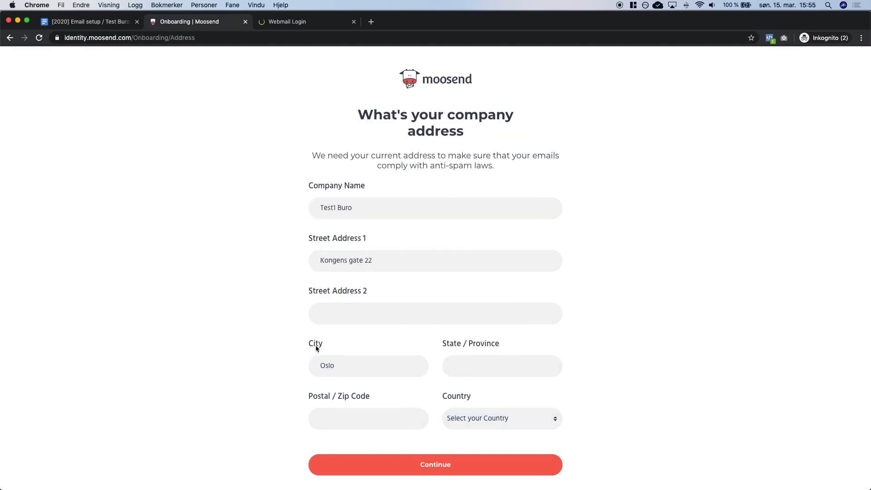
pyautogui.hotkey('ctrl', 'shift', 'Tab')
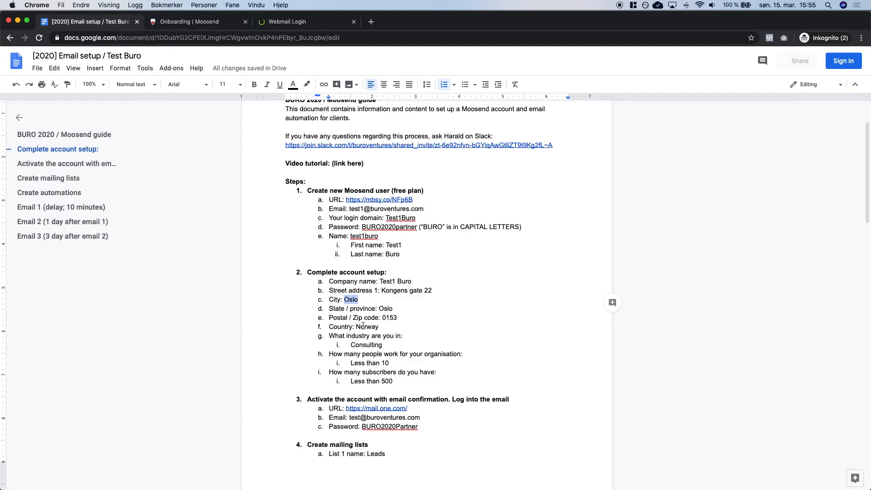
pyautogui.doubleClick(384, 309)
pyautogui.press('super+c')
pyautogui.hotkey('ctrl', 'Tab')
pyautogui.click(458, 364)
pyautogui.press('super+v')
# Add the guide's postal code, choose Norway as the country, and submit the address.
pyautogui.hotkey('ctrl', 'shift', 'Tab')
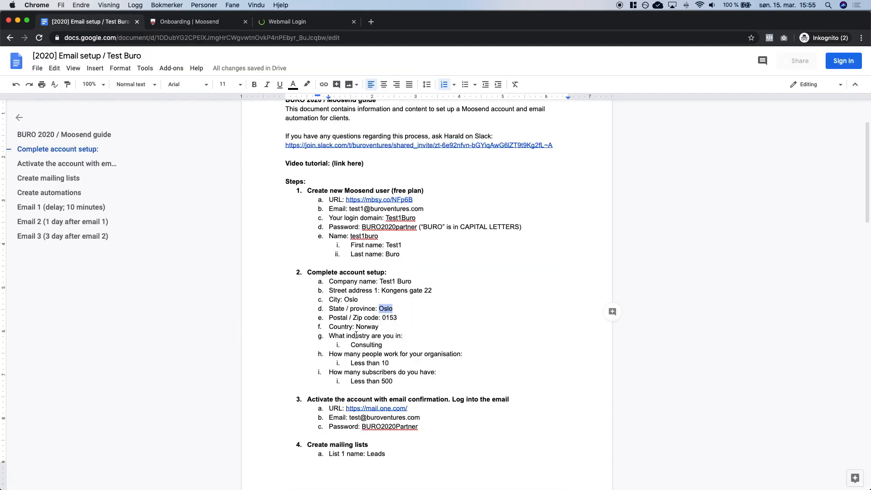
pyautogui.doubleClick(394, 318)
pyautogui.press('super+c')
pyautogui.hotkey('ctrl', 'Tab')
pyautogui.click(369, 416)
pyautogui.press('super+v')
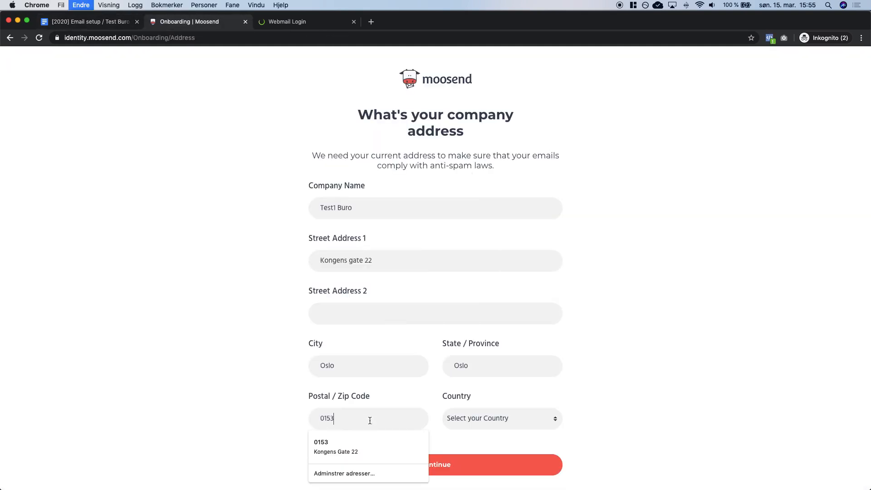
pyautogui.hotkey('ctrl', 'shift', 'Tab')
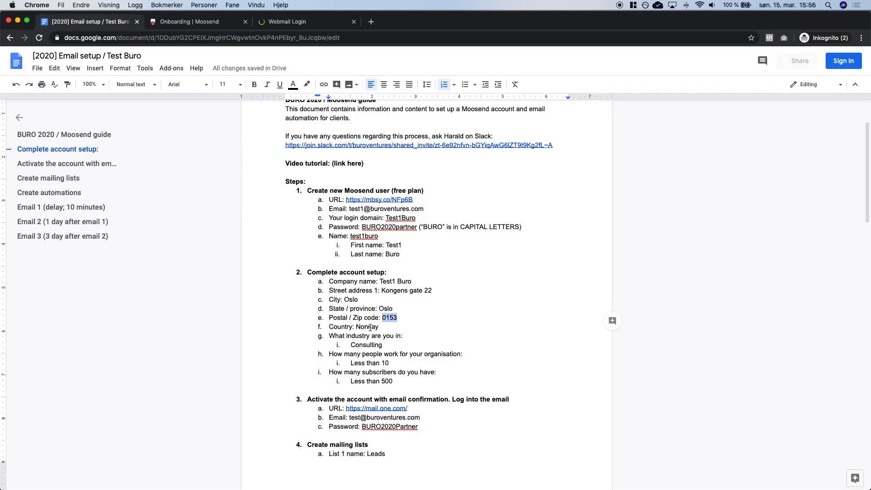
pyautogui.hotkey('ctrl', 'Tab')
pyautogui.click(449, 416)
pyautogui.write('norway')
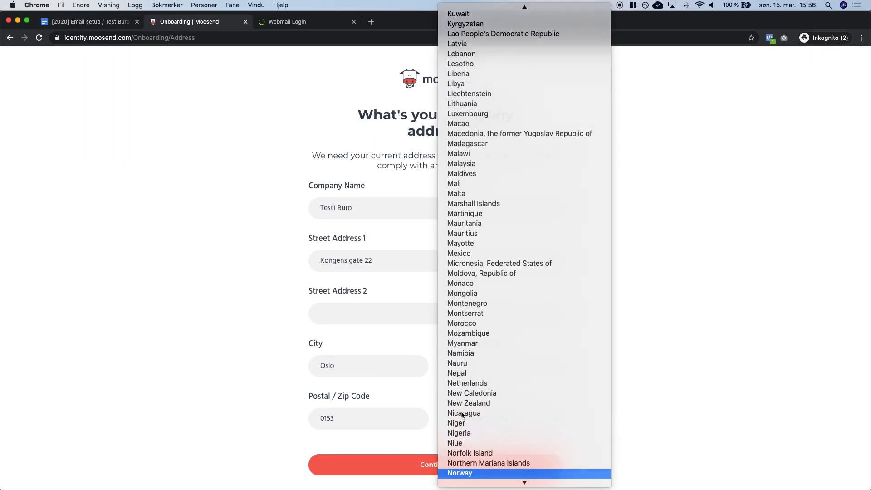
pyautogui.press('Return')
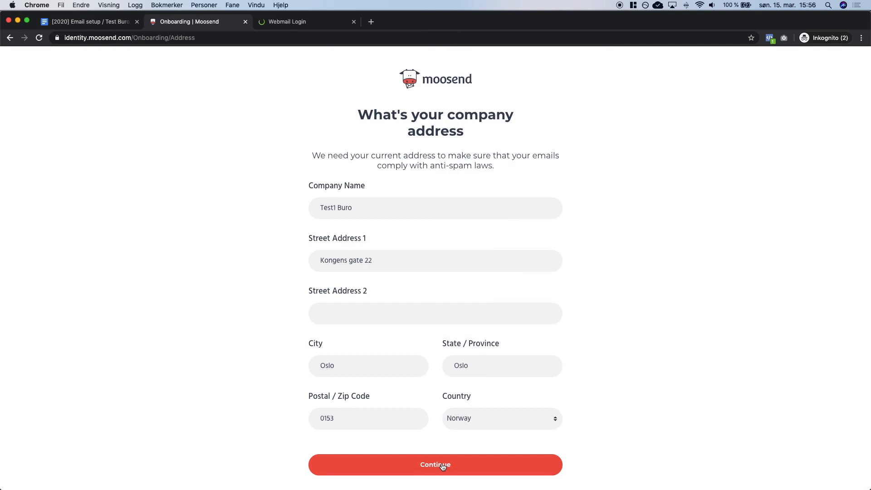
pyautogui.click(443, 468)
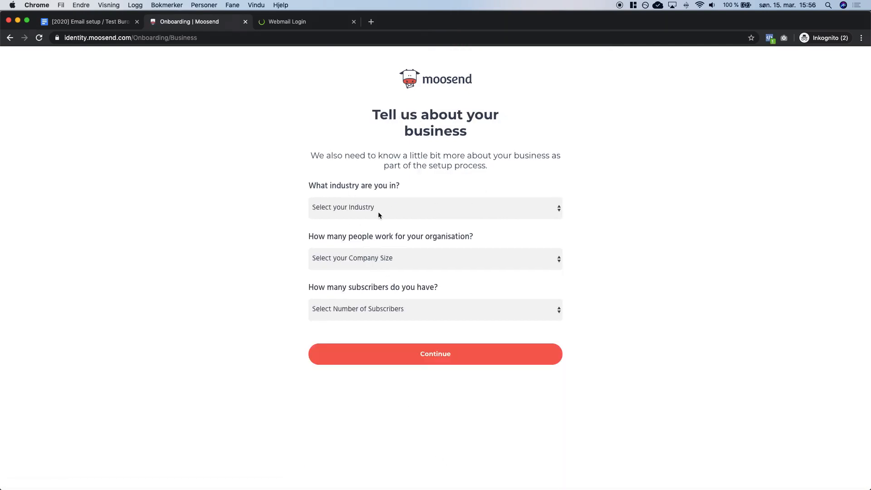
# Choose Consulting as the industry.
pyautogui.hotkey('ctrl', 'shift', 'Tab')
pyautogui.doubleClick(366, 345)
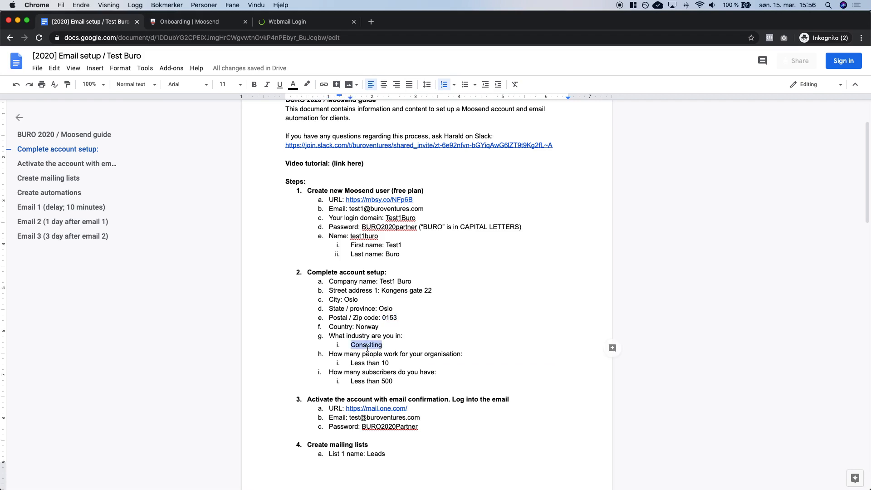
pyautogui.hotkey('ctrl', 'Tab')
pyautogui.click(376, 212)
pyautogui.write('con')
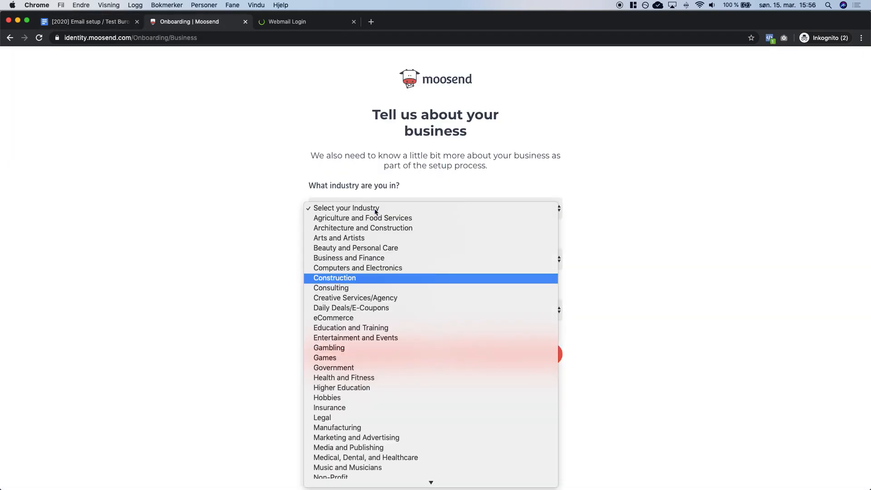
pyautogui.click(348, 288)
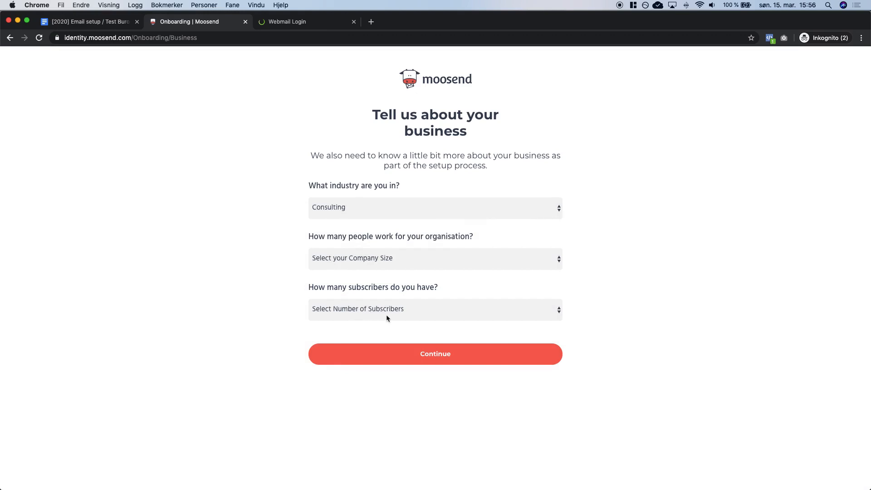
# Set company size to Less than 10 and subscribers to Less than 500, then finish signup.
pyautogui.hotkey('ctrl', 'shift', 'Tab')
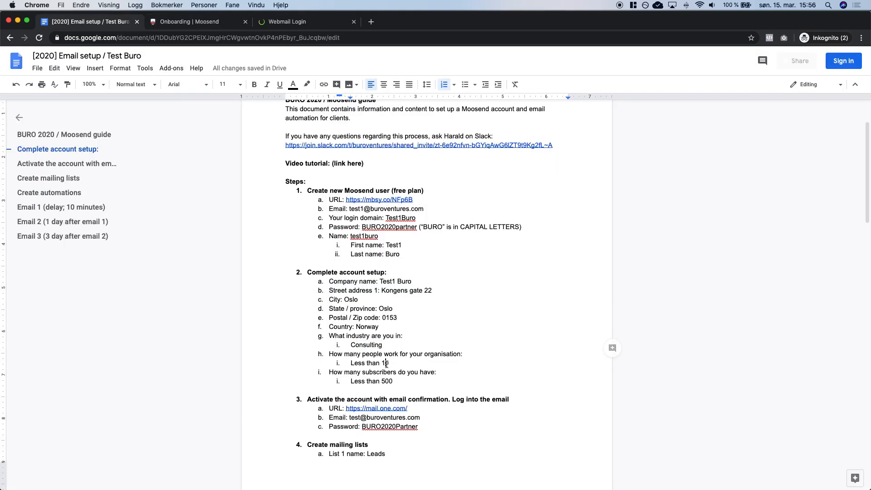
pyautogui.doubleClick(385, 363)
pyautogui.doubleClick(388, 381)
pyautogui.hotkey('ctrl', 'Tab')
pyautogui.click(399, 260)
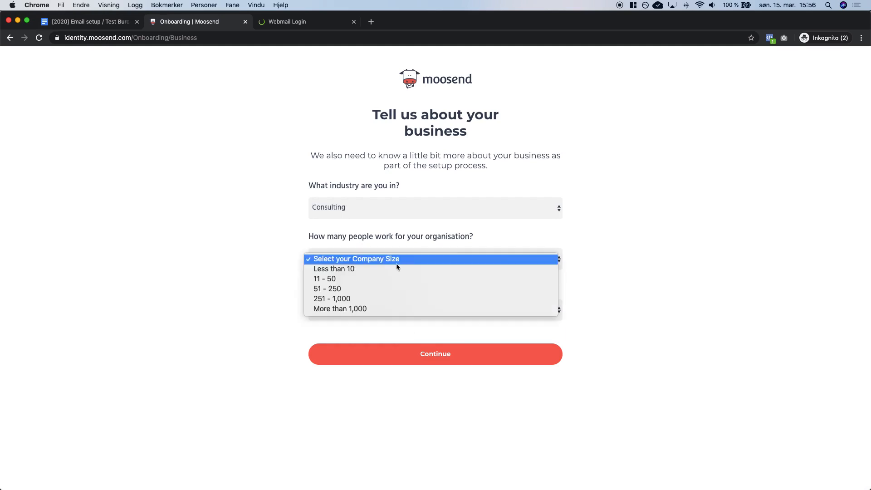
pyautogui.click(388, 270)
pyautogui.click(387, 309)
pyautogui.click(379, 320)
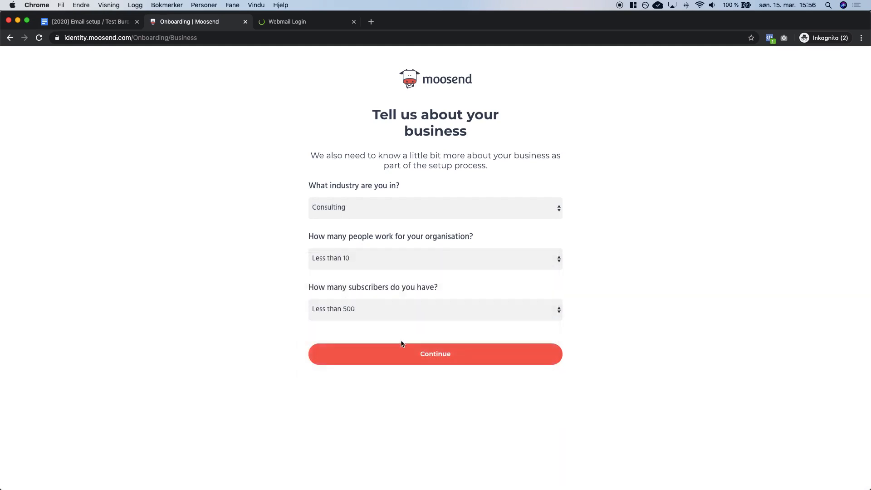
pyautogui.click(414, 349)
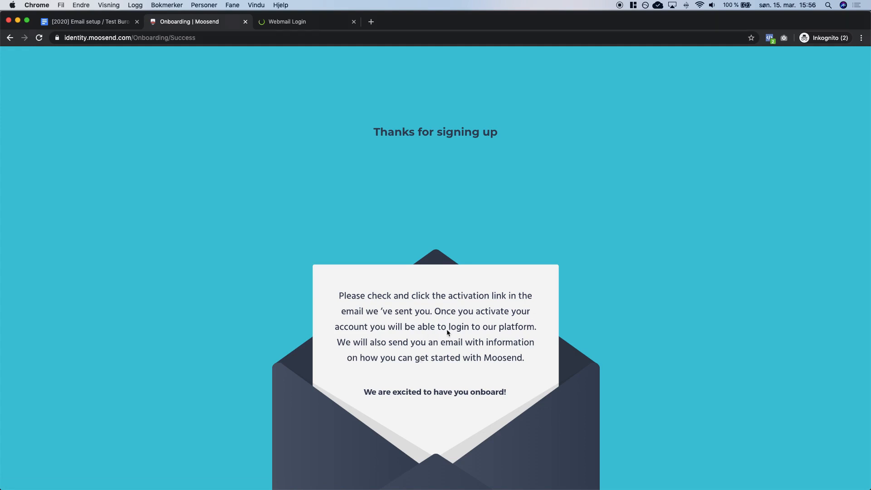
# Find step 3, the account activation section, in the setup guide.
pyautogui.hotkey('ctrl', 'shift', 'Tab')
pyautogui.scroll(-3, 447, 329)
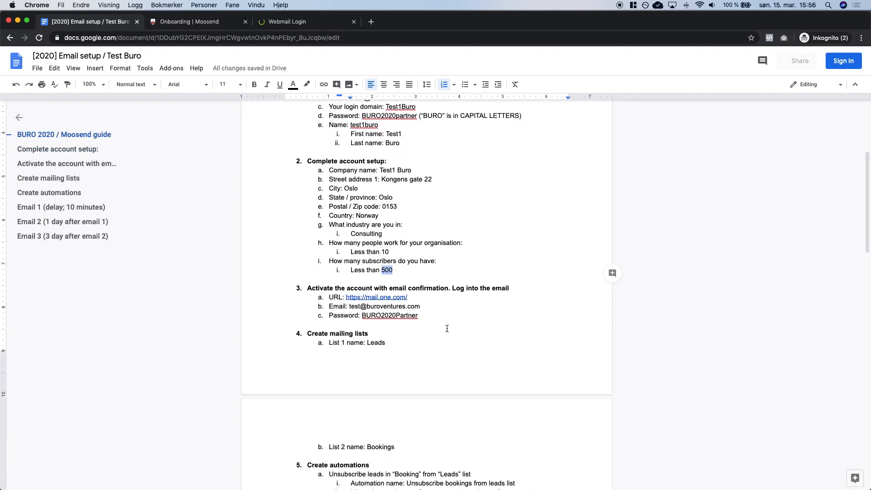
pyautogui.doubleClick(309, 289)
pyautogui.tripleClick(309, 290)
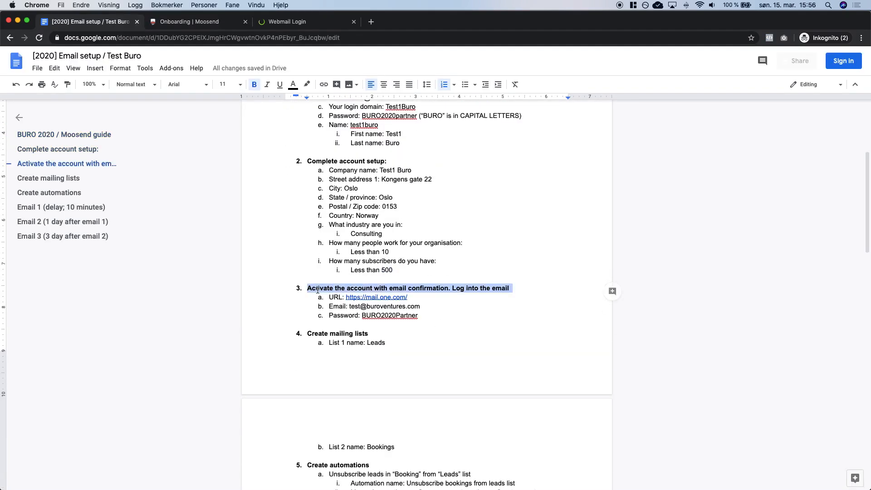
pyautogui.click(333, 289)
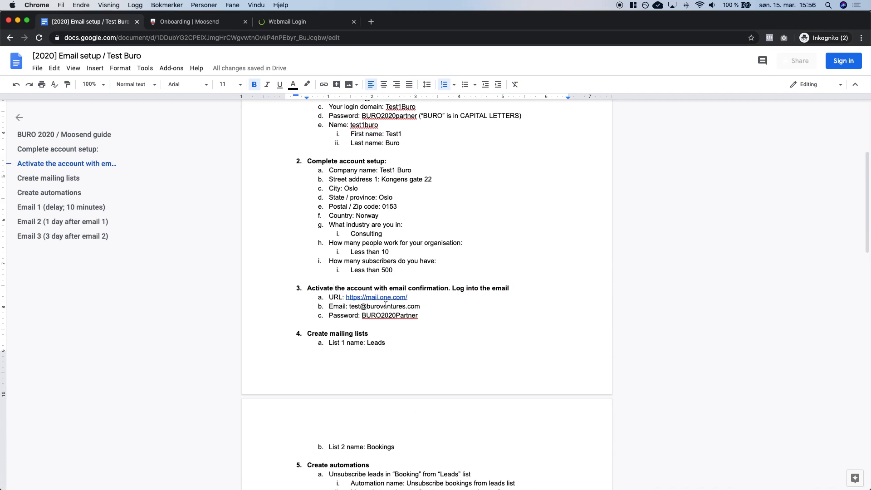
# Close the Moosend onboarding tab and log into one.com Webmail with the guide's login details.
pyautogui.click(363, 306)
pyautogui.write('1')
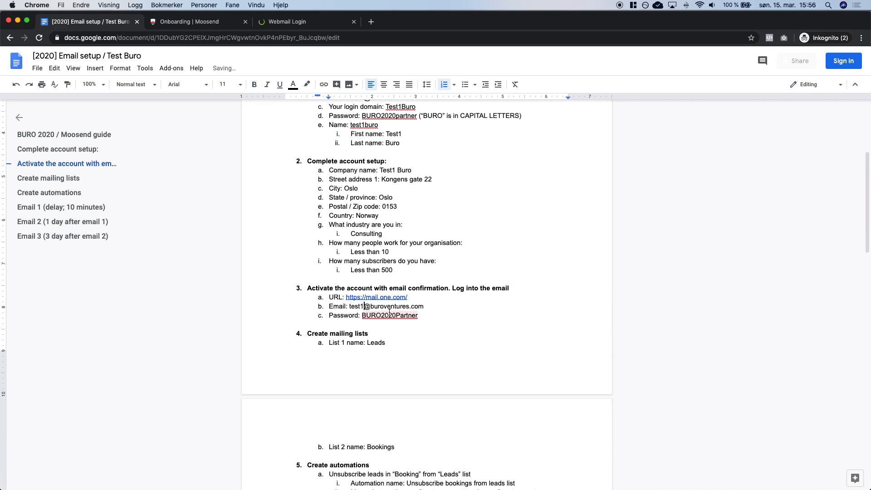
pyautogui.click(396, 297)
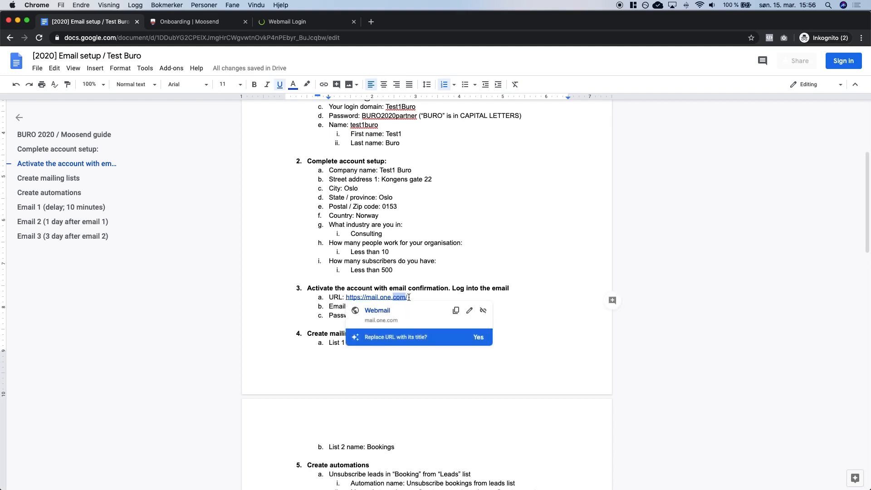
pyautogui.moveTo(279, 23); pyautogui.dragTo(207, 28)
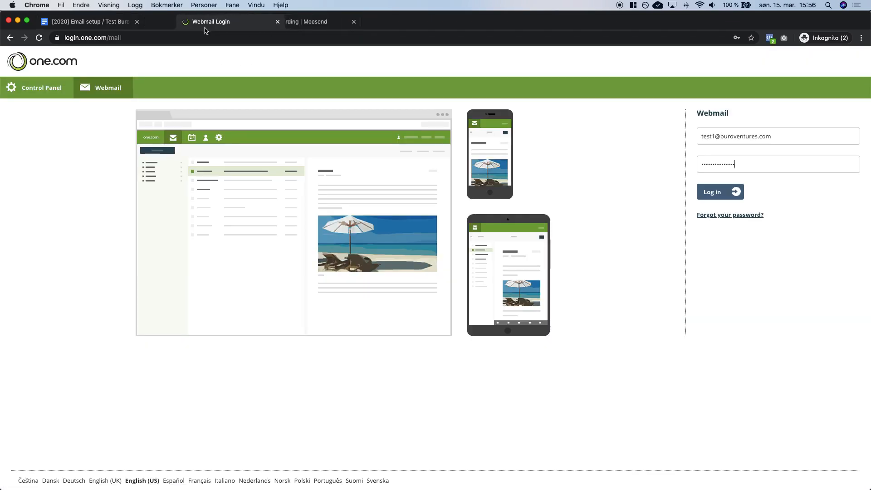
pyautogui.click(354, 21)
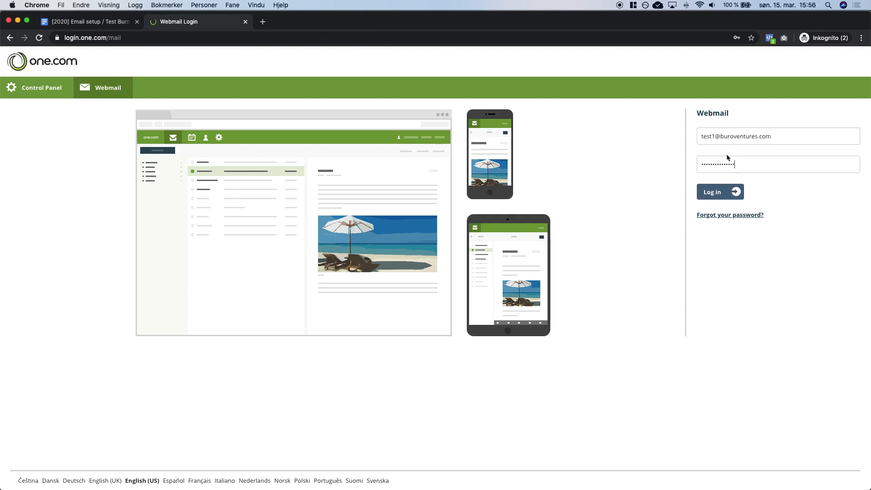
pyautogui.hotkey('ctrl', 'shift', 'Tab')
pyautogui.hotkey('ctrl', 'Tab')
pyautogui.click(716, 247)
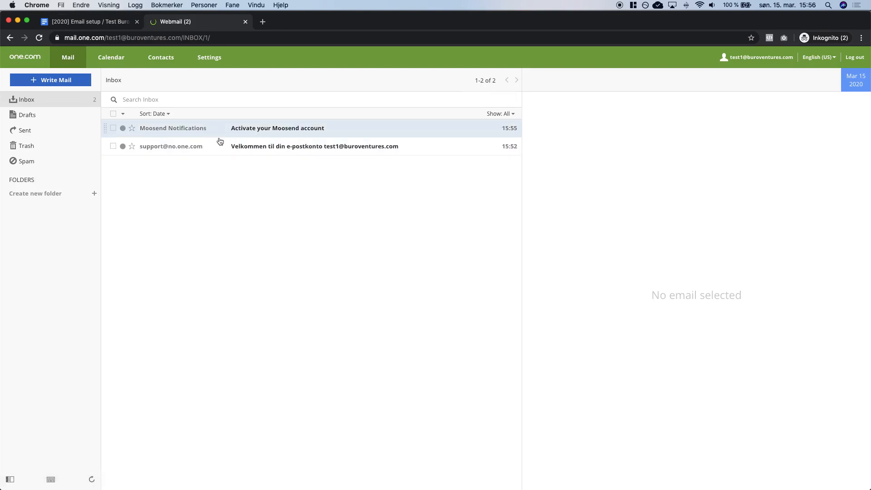
# Activate the Moosend account via the Activate Account link in the activation email.
pyautogui.click(346, 132)
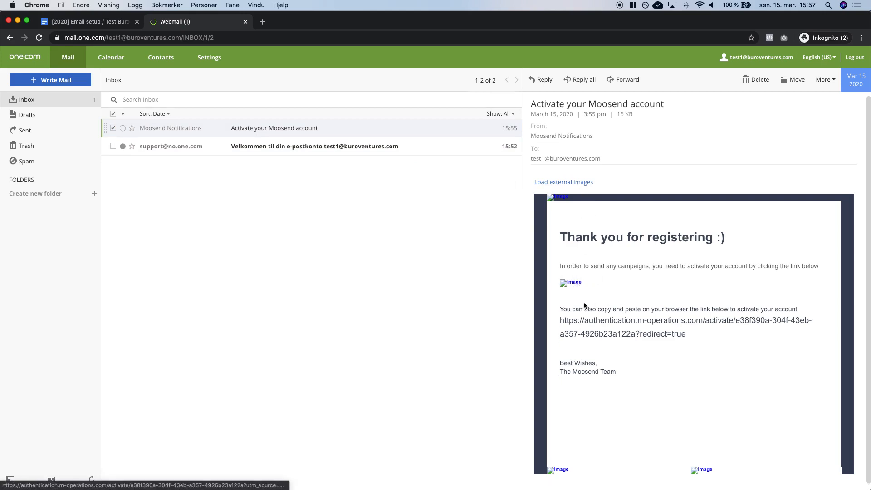
pyautogui.moveTo(561, 321); pyautogui.dragTo(686, 334)
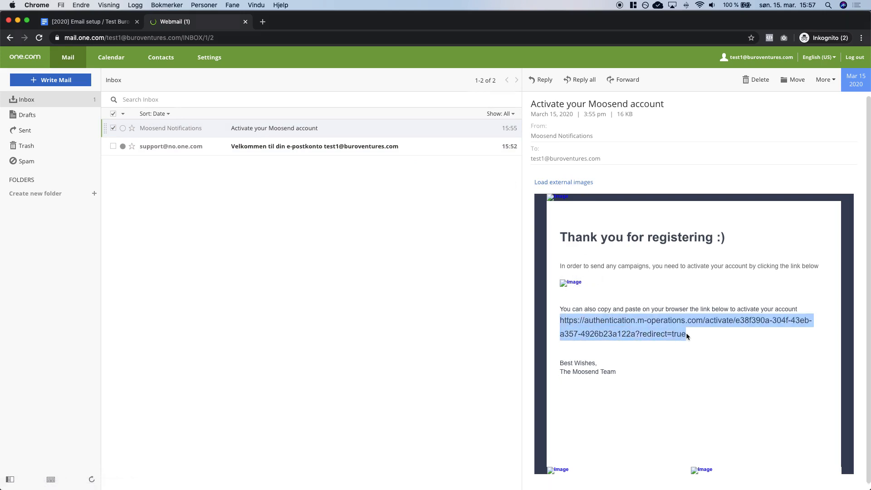
pyautogui.press('super+c')
pyautogui.click(579, 183)
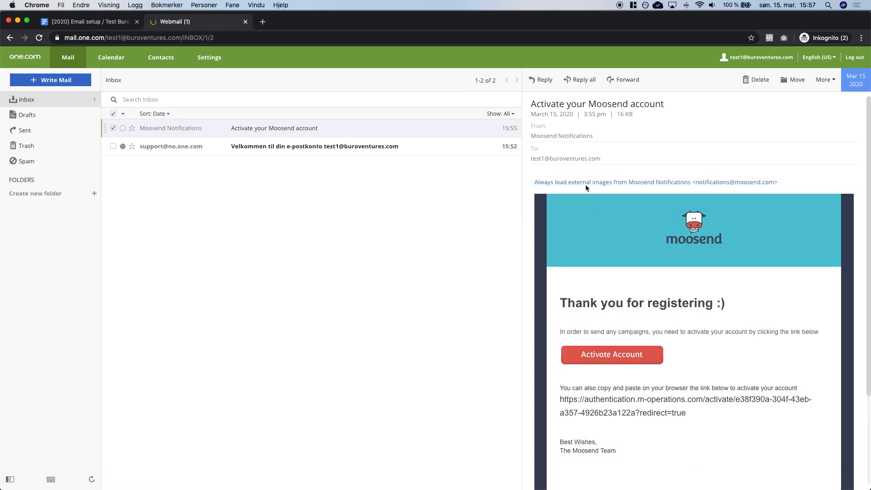
pyautogui.click(615, 355)
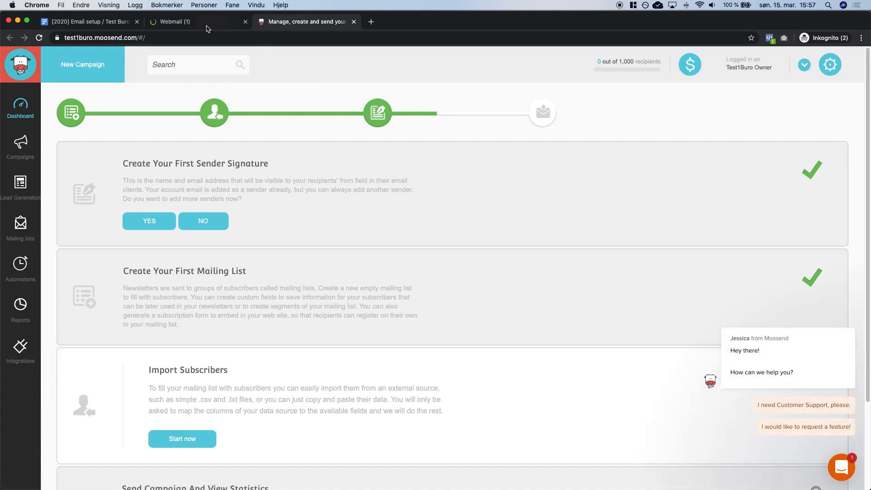
# Close webmail and create a new mailing list named 'Leads'.
pyautogui.click(245, 22)
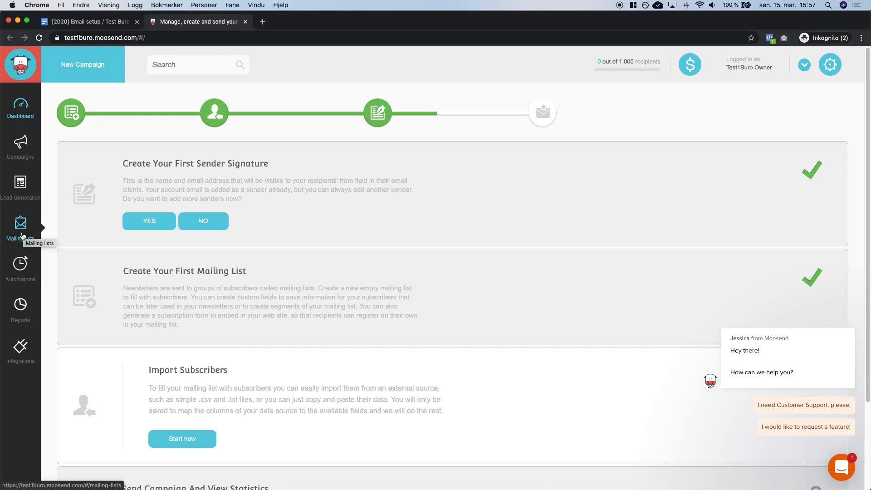
pyautogui.click(24, 233)
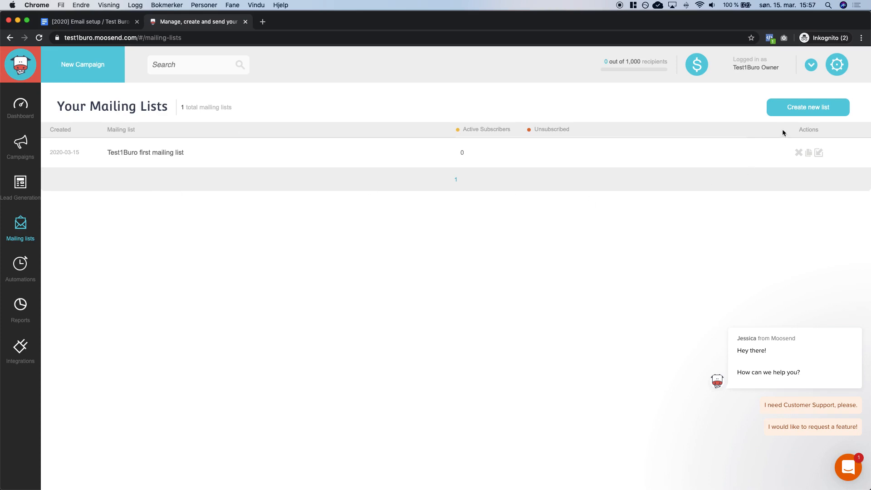
pyautogui.click(786, 109)
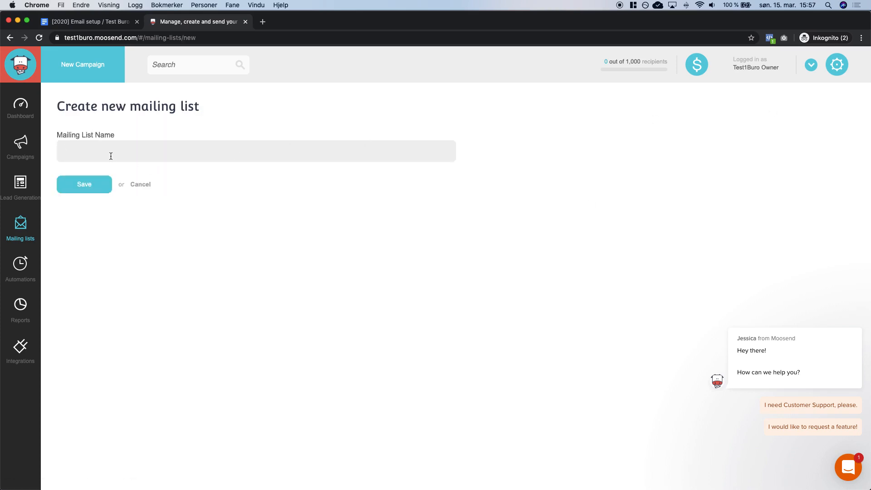
pyautogui.hotkey('ctrl', 'shift', 'Tab')
pyautogui.scroll(-3, 364, 250)
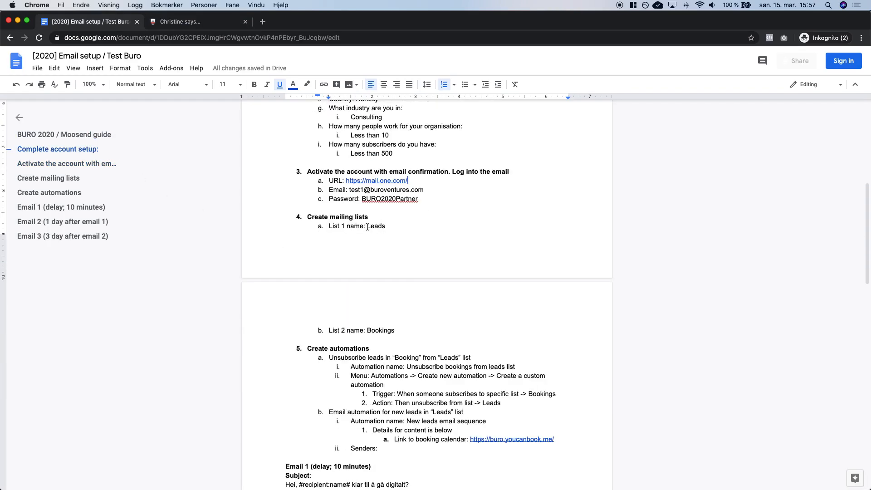
pyautogui.doubleClick(373, 226)
pyautogui.doubleClick(381, 336)
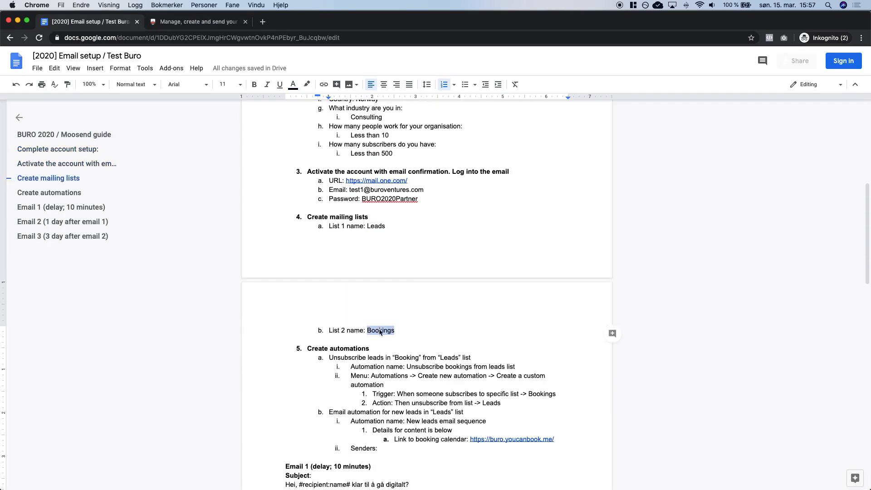
pyautogui.hotkey('ctrl', 'Tab')
pyautogui.write('Leads')
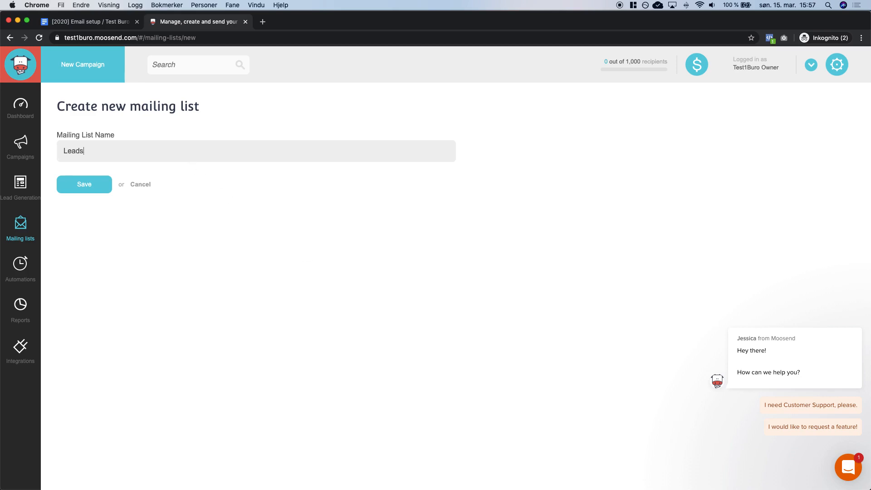
pyautogui.click(98, 187)
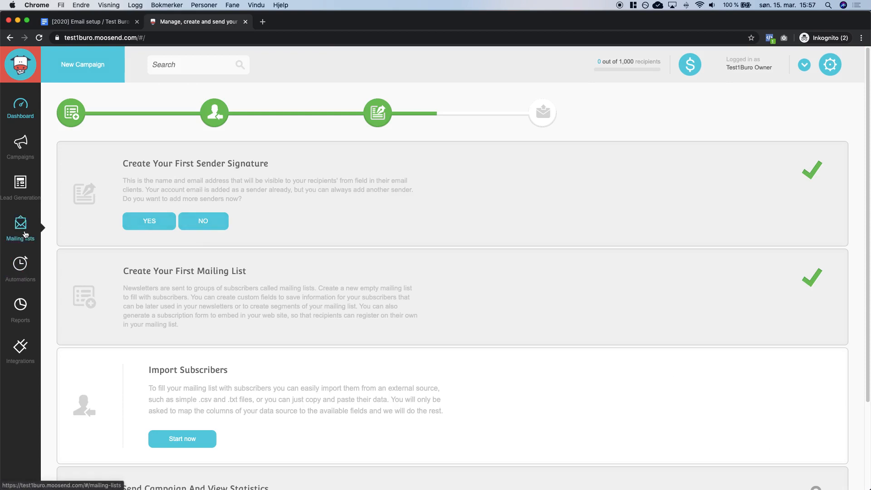
# Create a second mailing list named 'Bookings' and return to the lists overview.
pyautogui.click(26, 234)
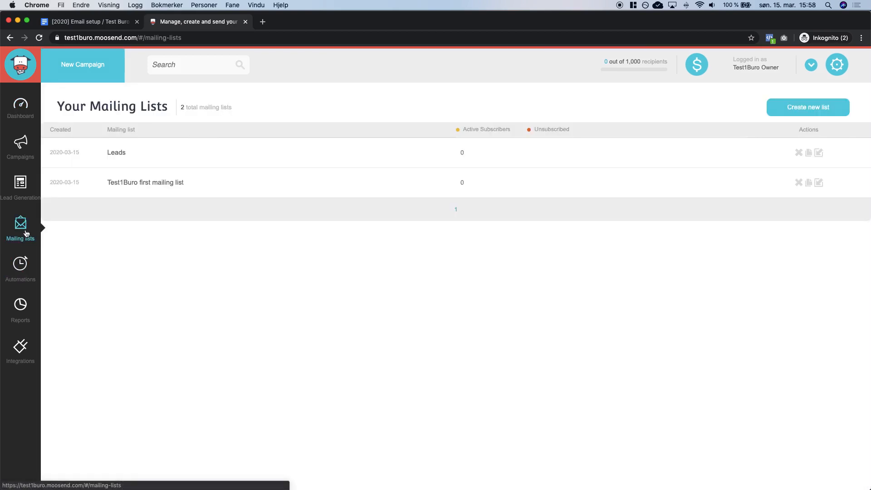
pyautogui.click(809, 111)
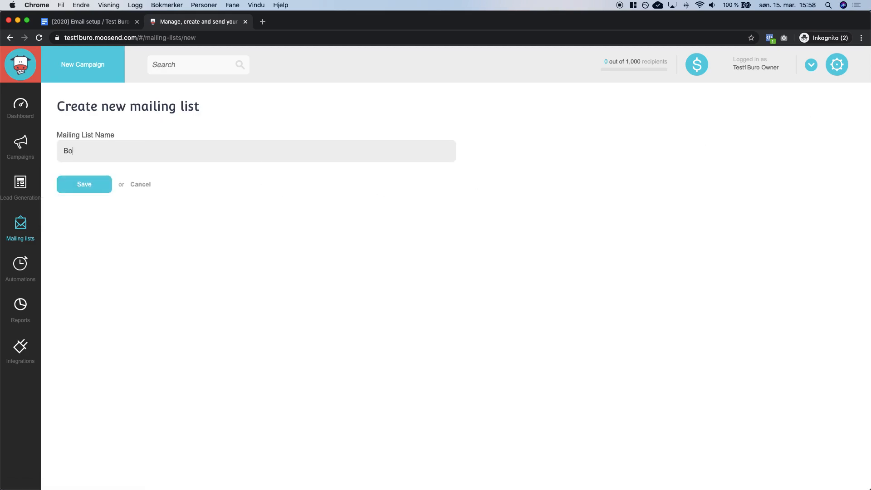
pyautogui.write('Bookings')
pyautogui.click(86, 187)
pyautogui.click(28, 235)
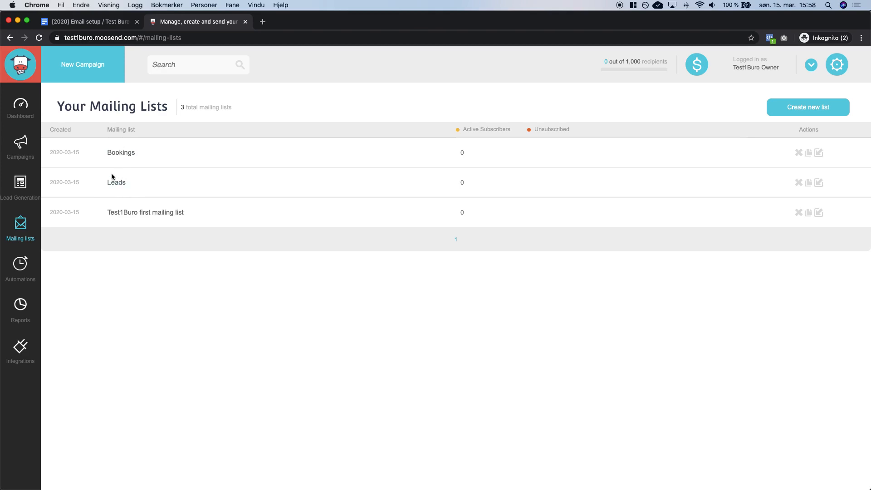
# Start a new custom automation from the Automations page.
pyautogui.click(22, 272)
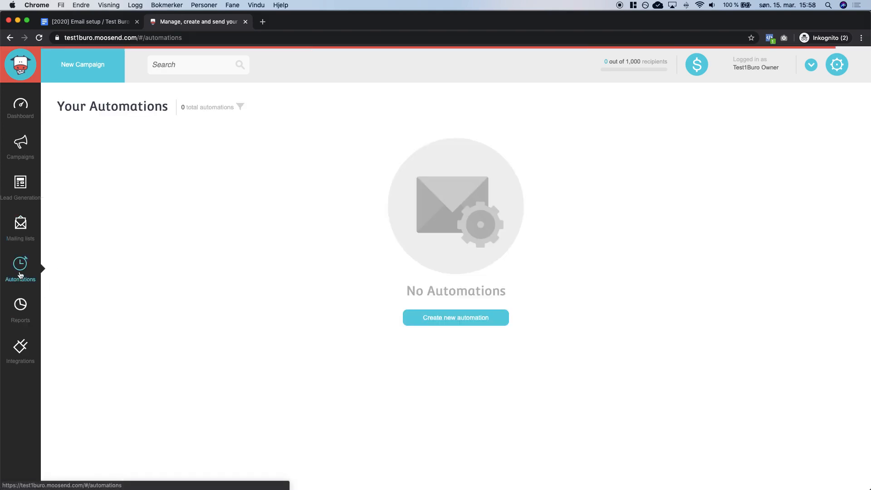
pyautogui.click(432, 319)
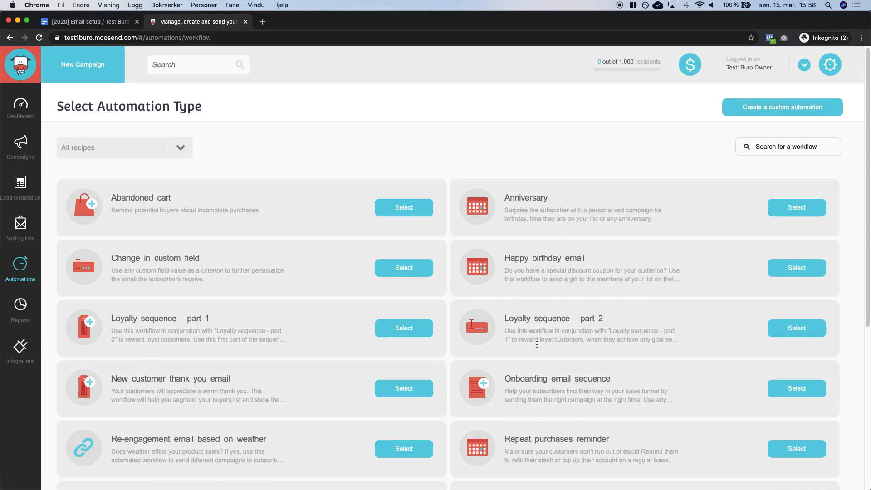
pyautogui.click(761, 110)
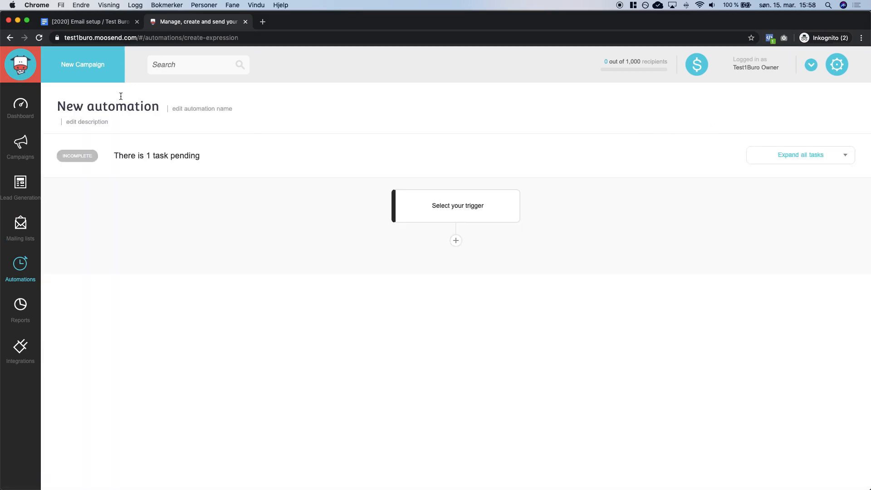
# Name the automation 'Unsubscribe bookings from leads list', copying the name from the setup notes.
pyautogui.click(109, 24)
pyautogui.scroll(-3, 418, 300)
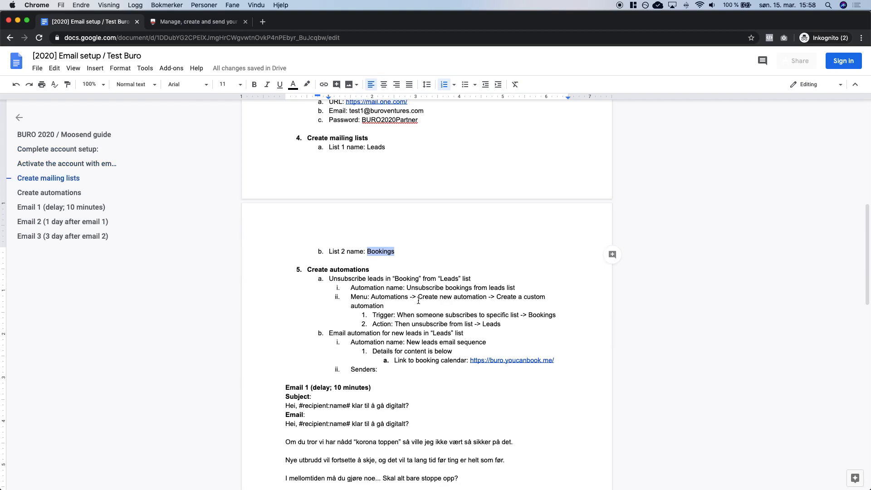
pyautogui.doubleClick(377, 289)
pyautogui.moveTo(376, 289); pyautogui.dragTo(516, 289)
pyautogui.press('super+c')
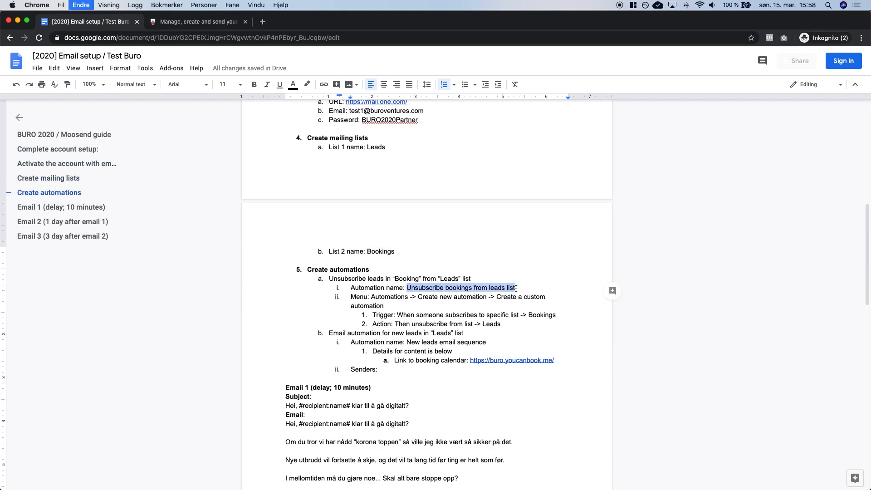
pyautogui.click(190, 22)
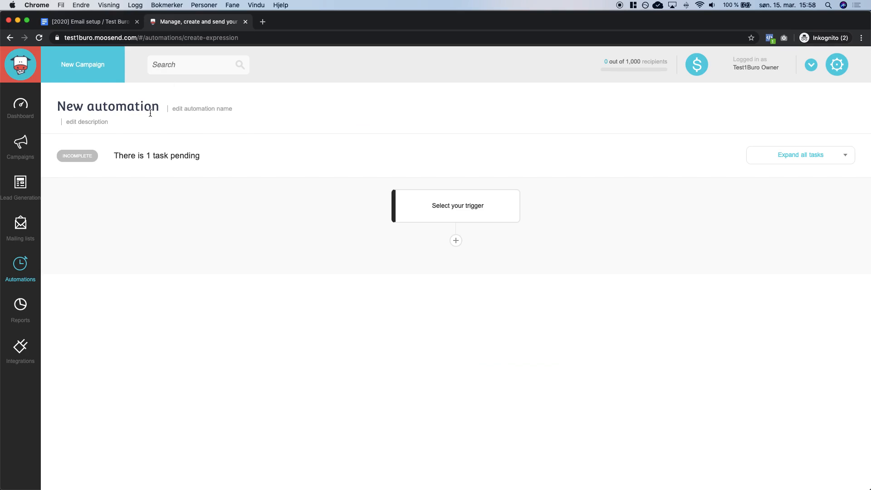
pyautogui.click(199, 111)
pyautogui.press('super+v')
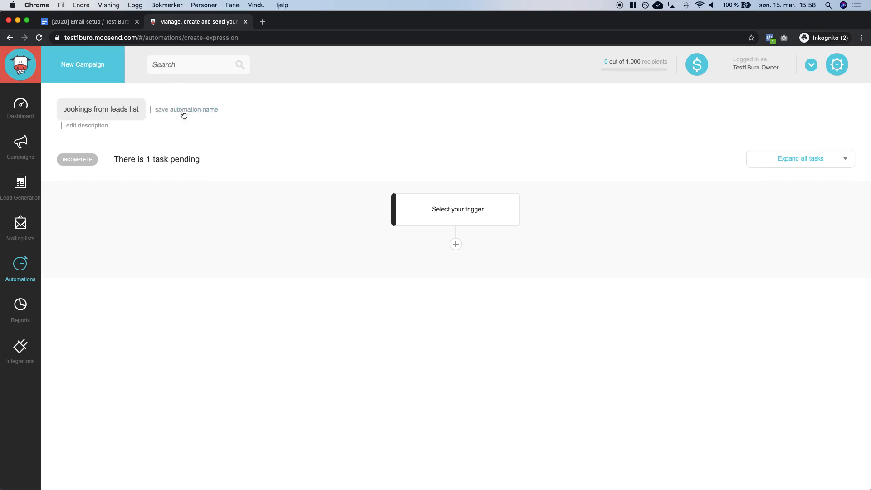
pyautogui.click(183, 109)
pyautogui.click(842, 64)
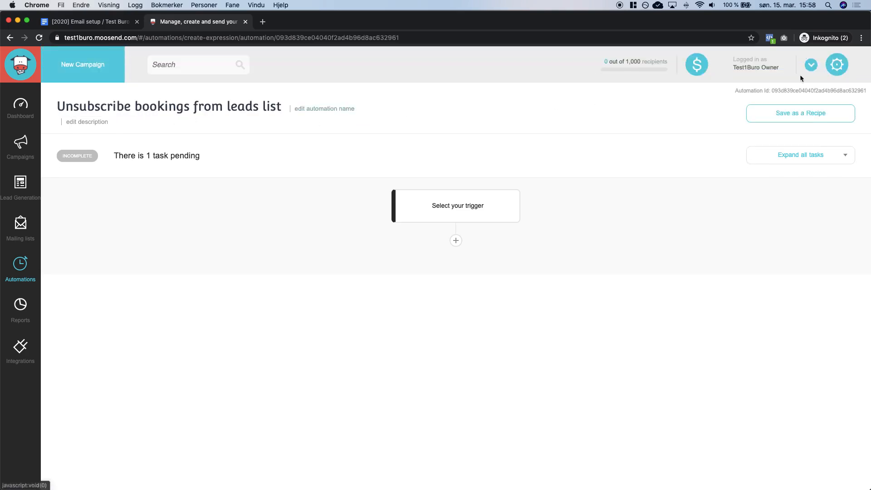
# Review the notes' trigger (Bookings list) and action (unsubscribe from Leads), then return to the editor.
pyautogui.hotkey('ctrl', 'shift', 'Tab')
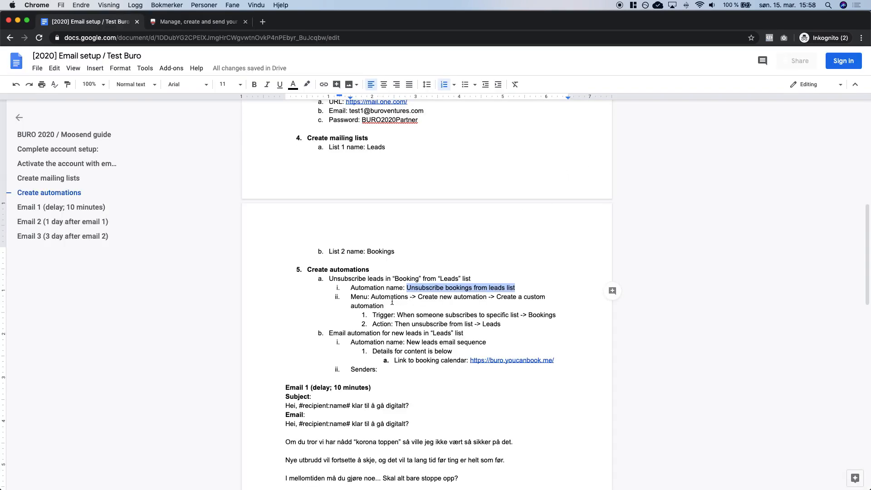
pyautogui.moveTo(398, 314); pyautogui.dragTo(518, 314)
pyautogui.doubleClick(540, 316)
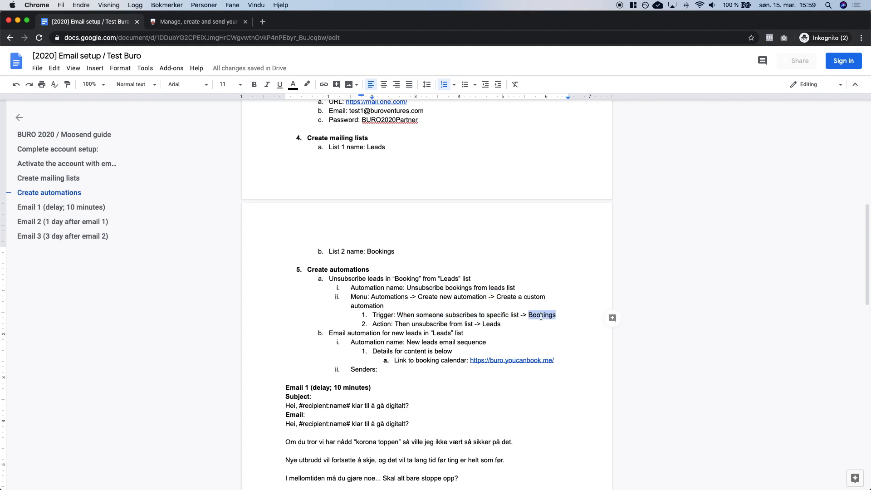
pyautogui.moveTo(395, 323); pyautogui.dragTo(462, 324)
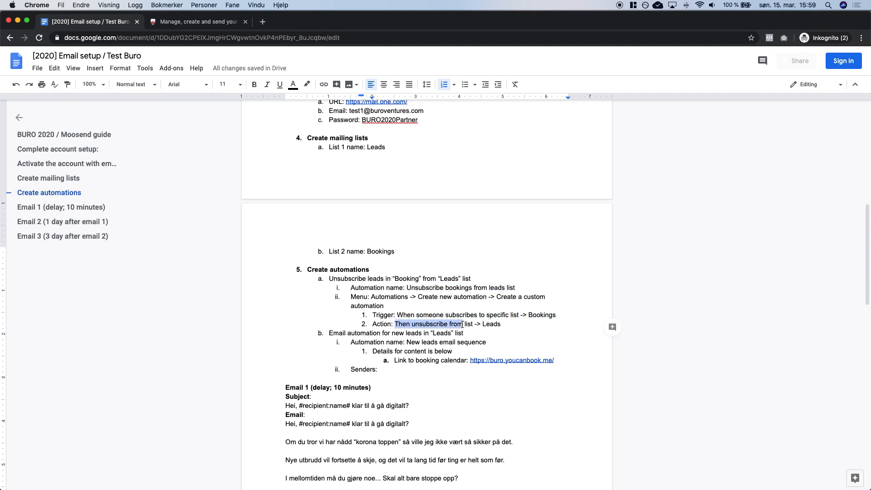
pyautogui.doubleClick(486, 325)
pyautogui.click(509, 325)
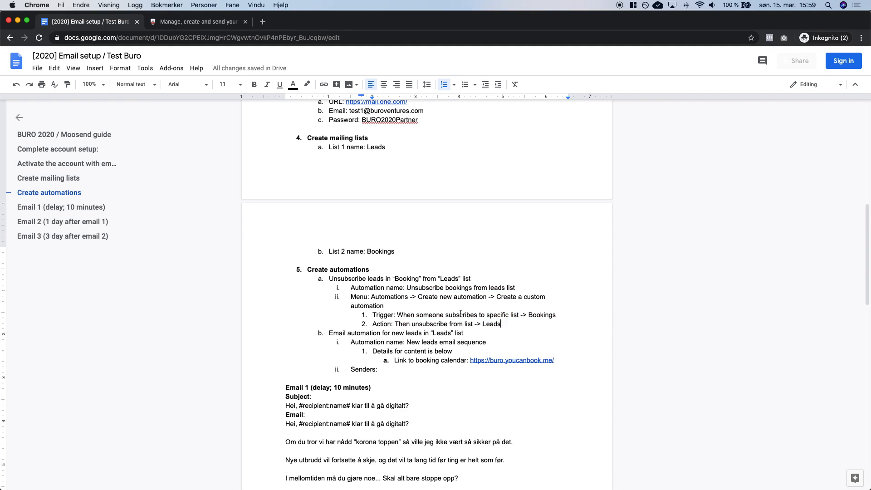
pyautogui.click(183, 23)
# Set the trigger to 'When someone subscribes to a specific list' with the Bookings list, and save.
pyautogui.click(455, 215)
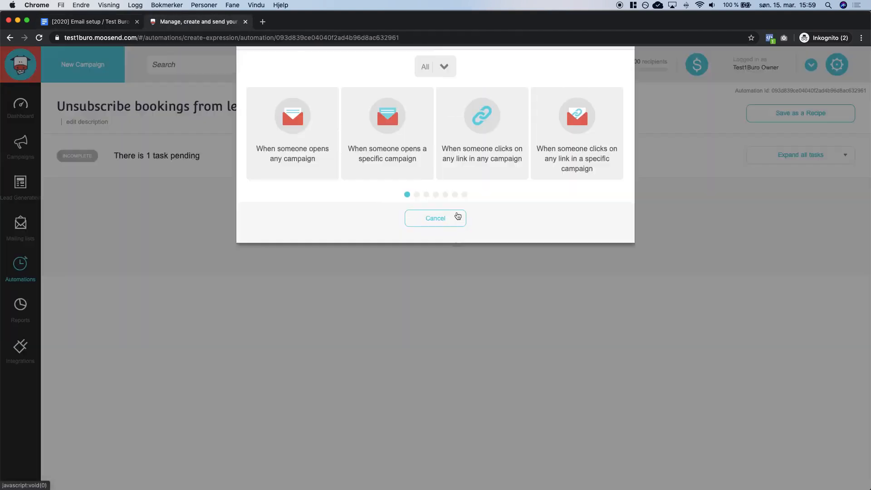
pyautogui.click(416, 240)
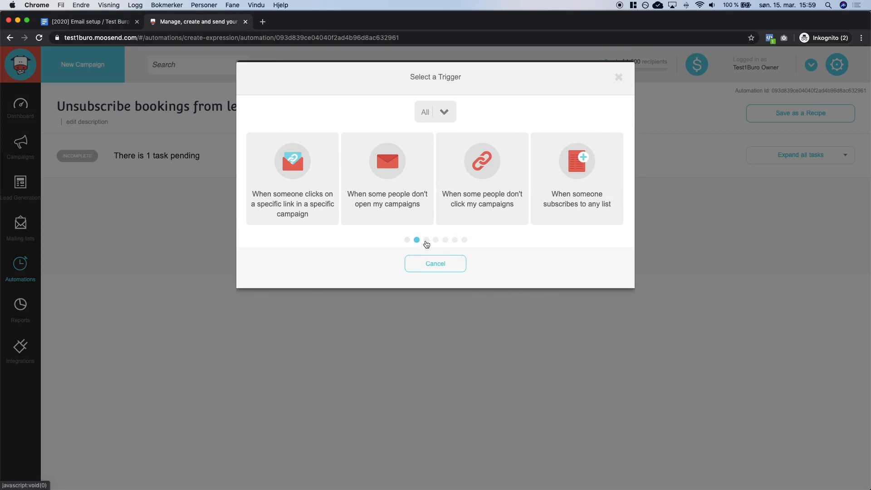
pyautogui.click(426, 240)
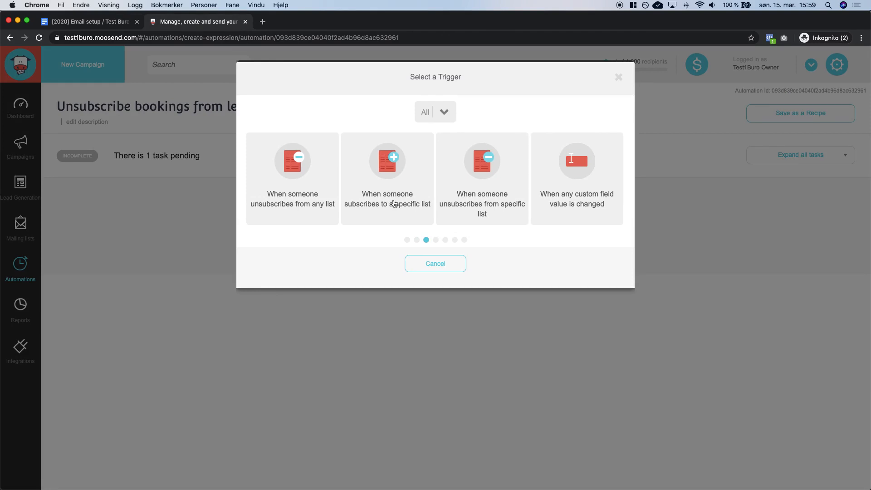
pyautogui.click(410, 195)
pyautogui.click(431, 118)
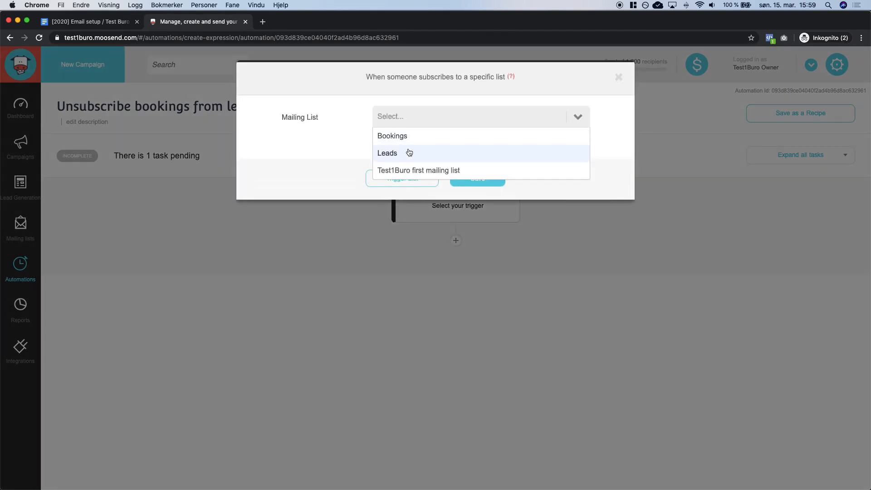
pyautogui.click(410, 135)
pyautogui.click(487, 181)
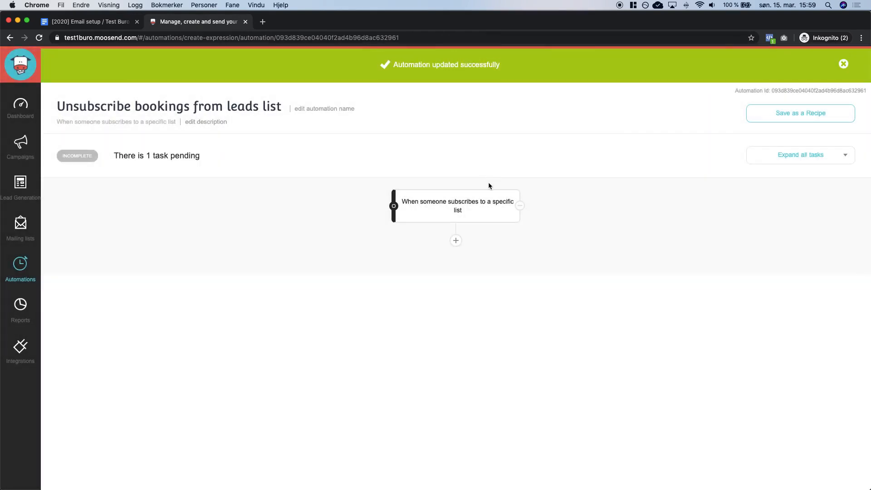
# Add a 'Then unsubscribe from list' action for only the Leads list, save it, and activate the automation.
pyautogui.click(456, 241)
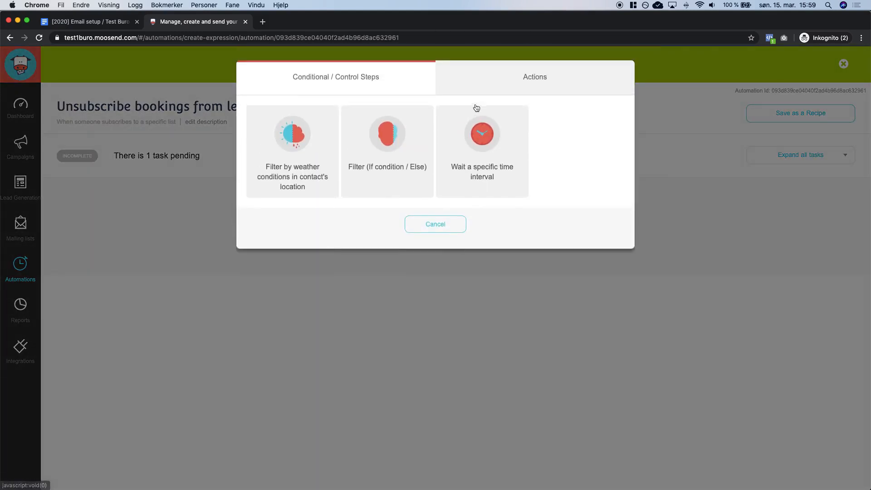
pyautogui.click(530, 79)
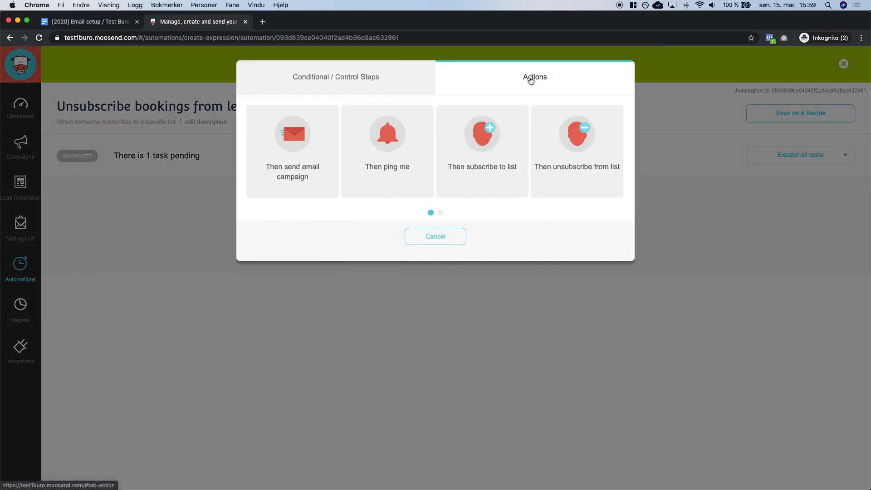
pyautogui.click(590, 171)
pyautogui.click(469, 125)
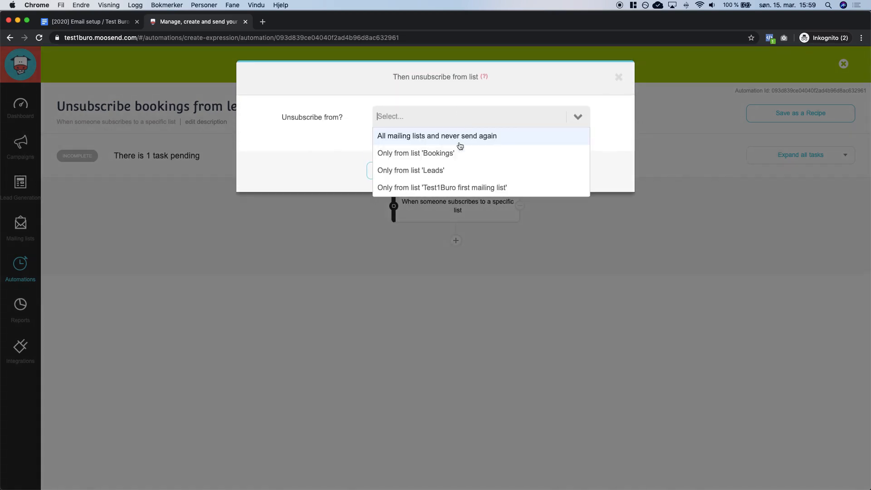
pyautogui.click(454, 175)
pyautogui.click(485, 171)
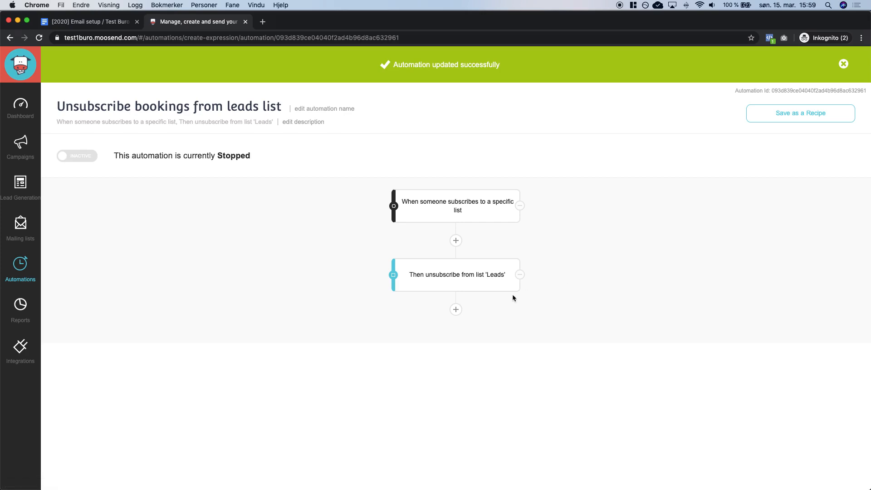
pyautogui.click(78, 159)
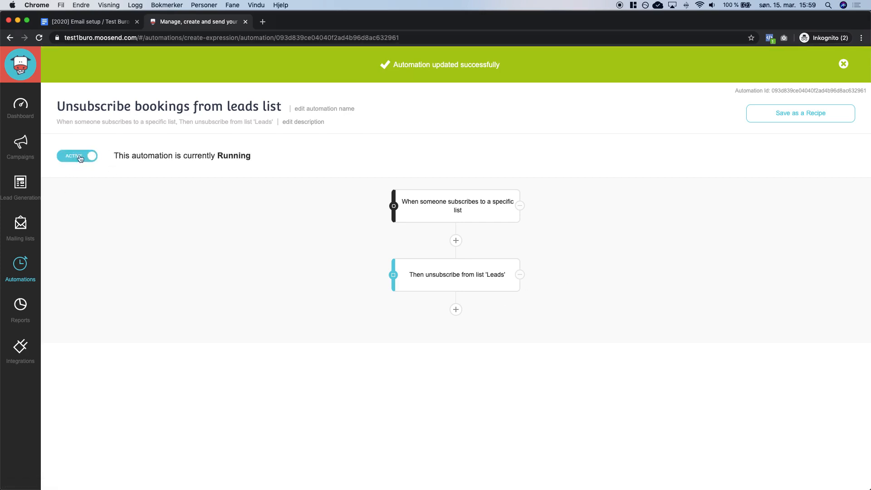
pyautogui.click(25, 269)
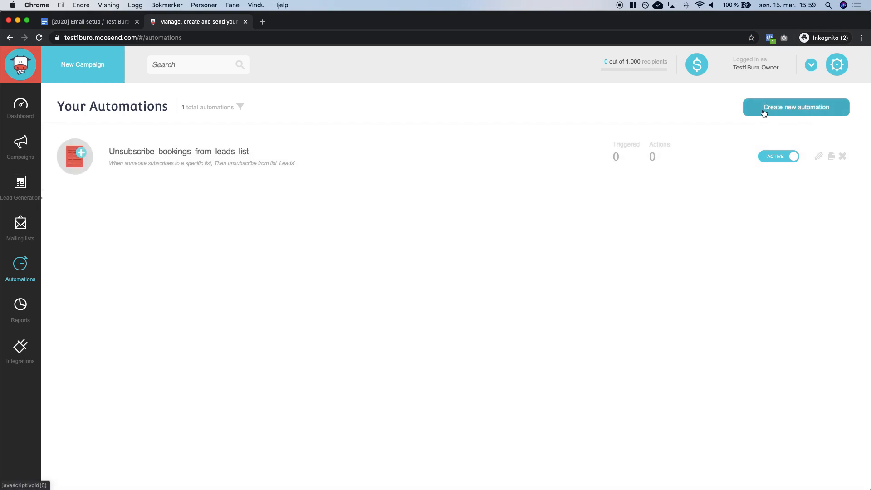
# Create another custom automation named 'New leads email sequence' and bring up its trigger choices.
pyautogui.click(782, 113)
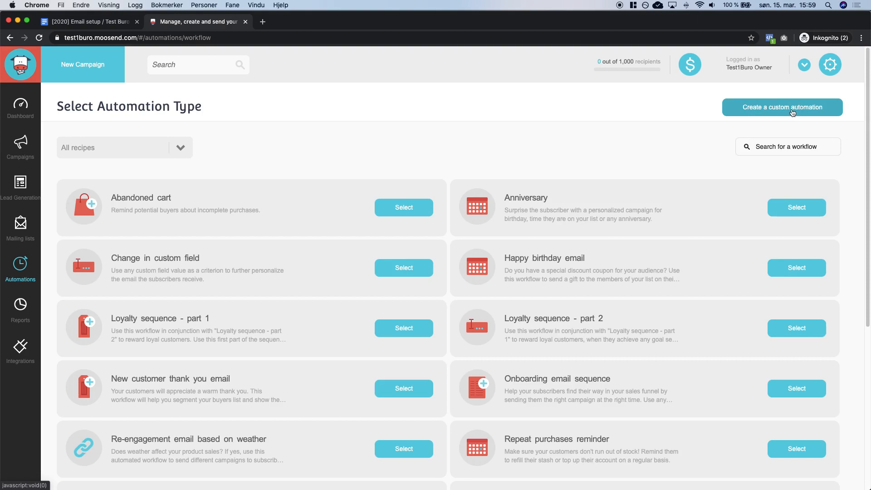
pyautogui.click(789, 111)
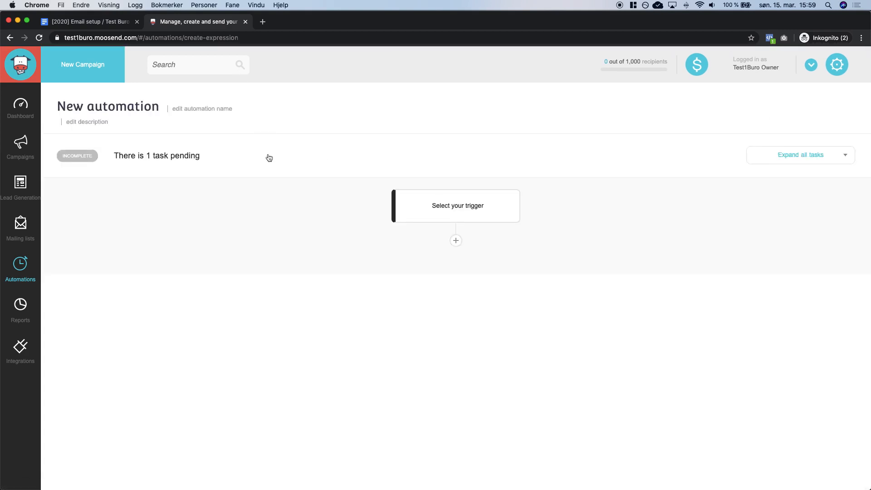
pyautogui.hotkey('ctrl', 'shift', 'Tab')
pyautogui.scroll(-2, 375, 280)
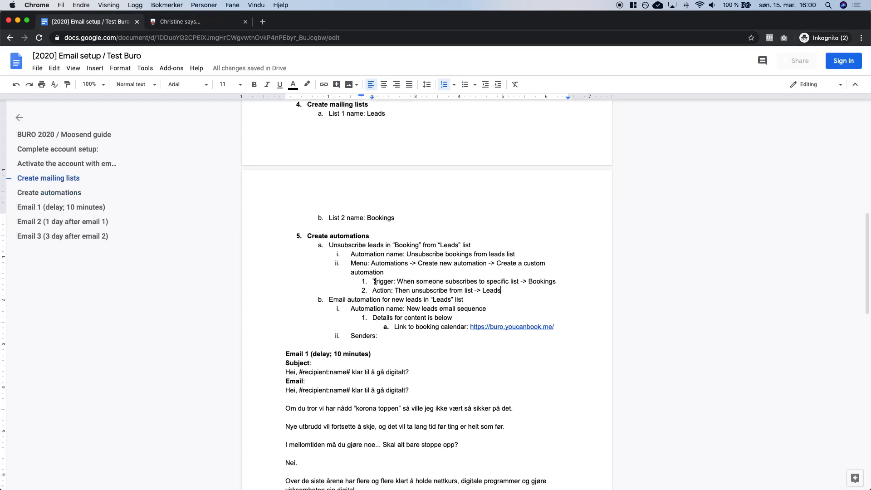
pyautogui.scroll(-1, 398, 299)
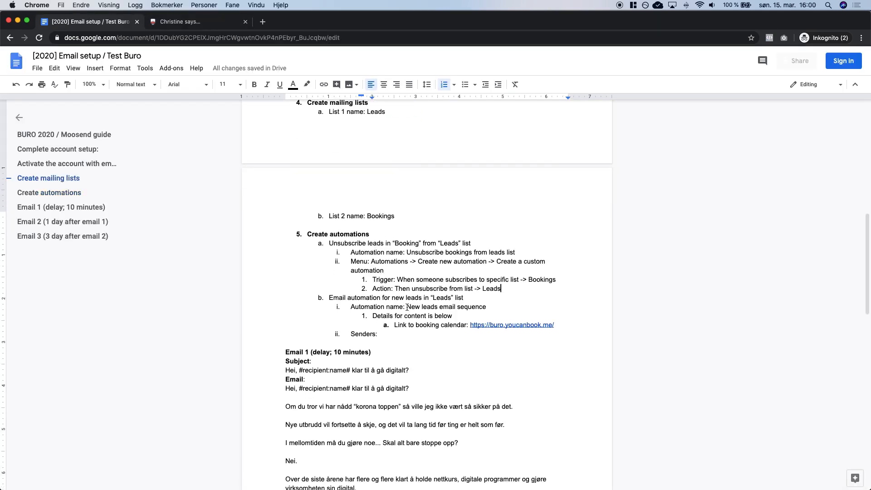
pyautogui.moveTo(407, 307); pyautogui.dragTo(488, 307)
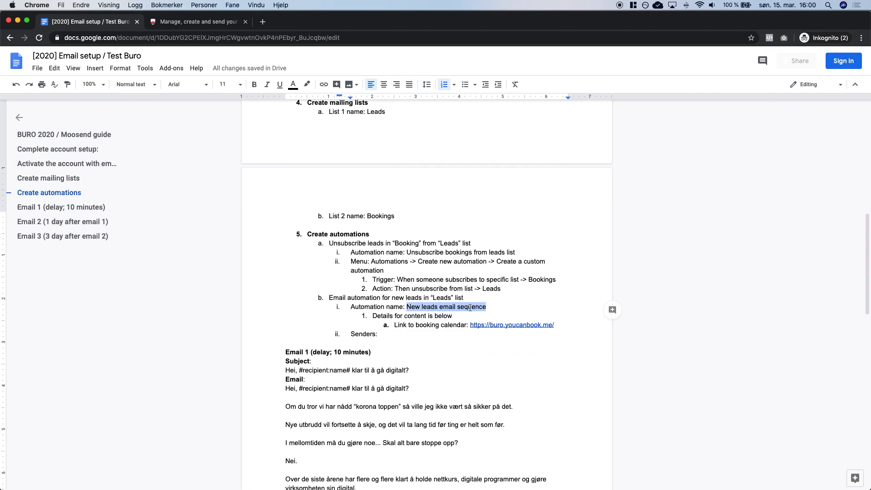
pyautogui.hotkey('ctrl', 'Tab')
pyautogui.click(184, 110)
pyautogui.press('super+v')
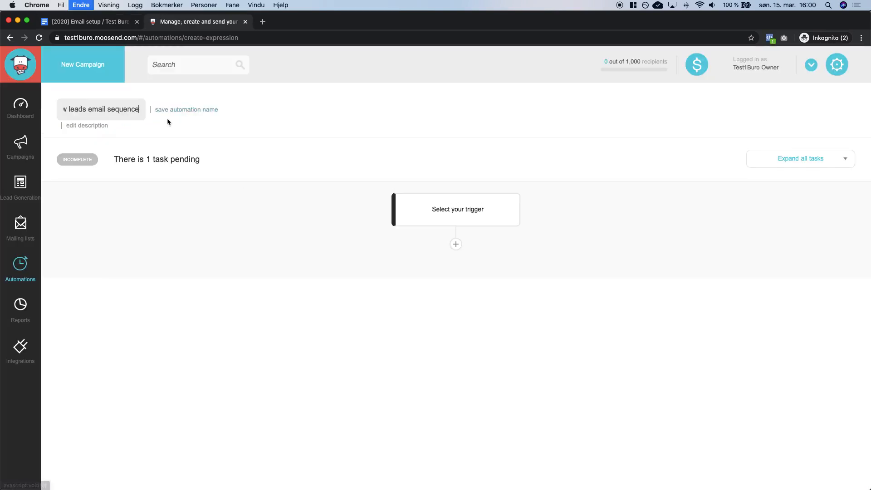
pyautogui.click(187, 114)
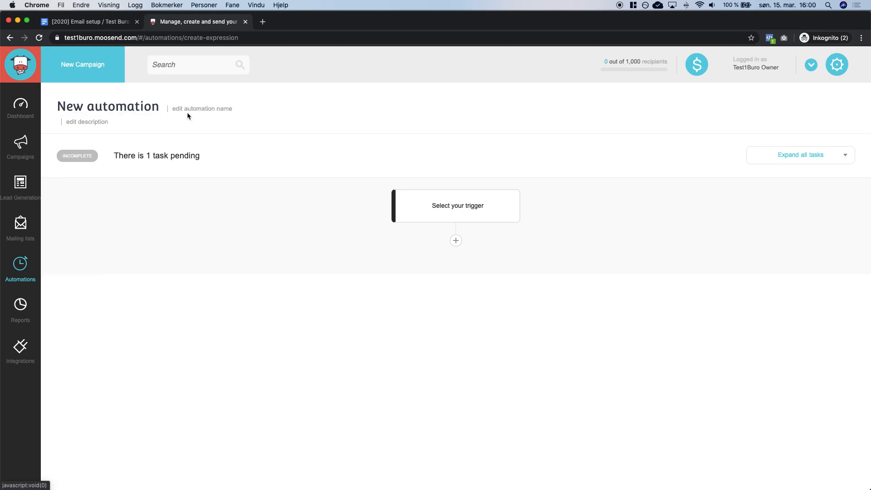
pyautogui.click(843, 65)
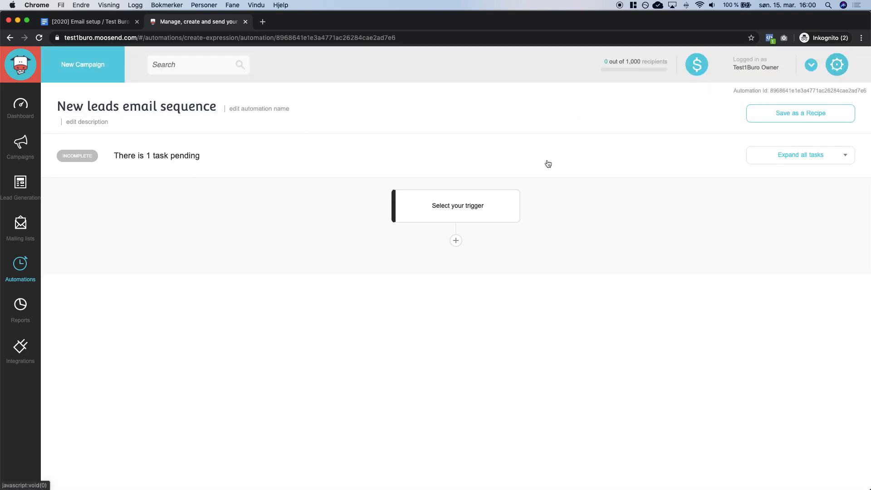
pyautogui.click(468, 211)
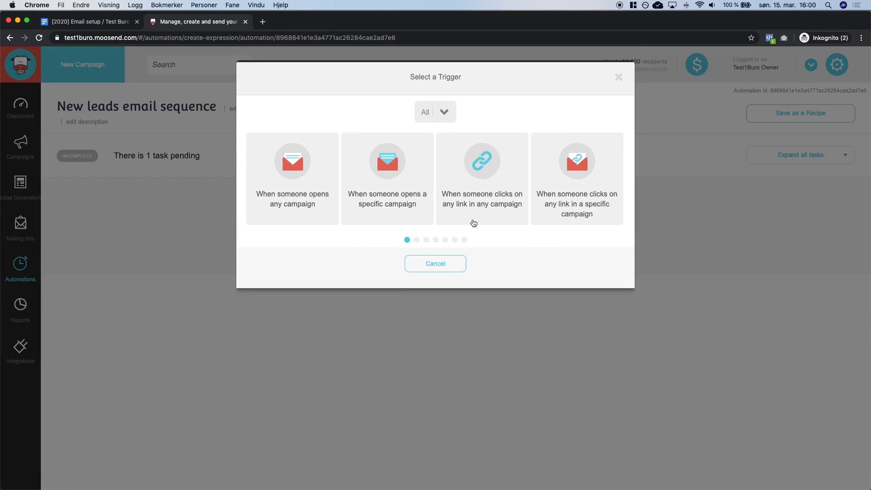
# Set the trigger to 'When someone subscribes to a specific list' with the Leads list, and save.
pyautogui.click(427, 240)
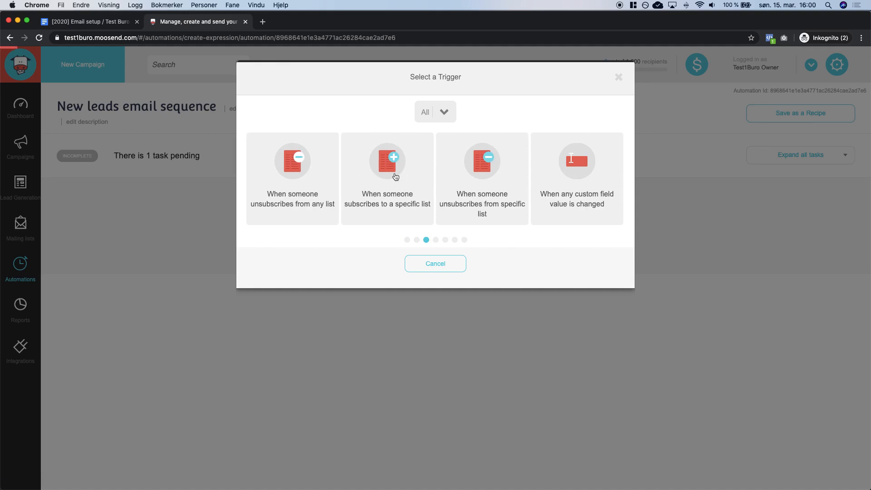
pyautogui.click(397, 172)
pyautogui.click(417, 120)
pyautogui.click(413, 154)
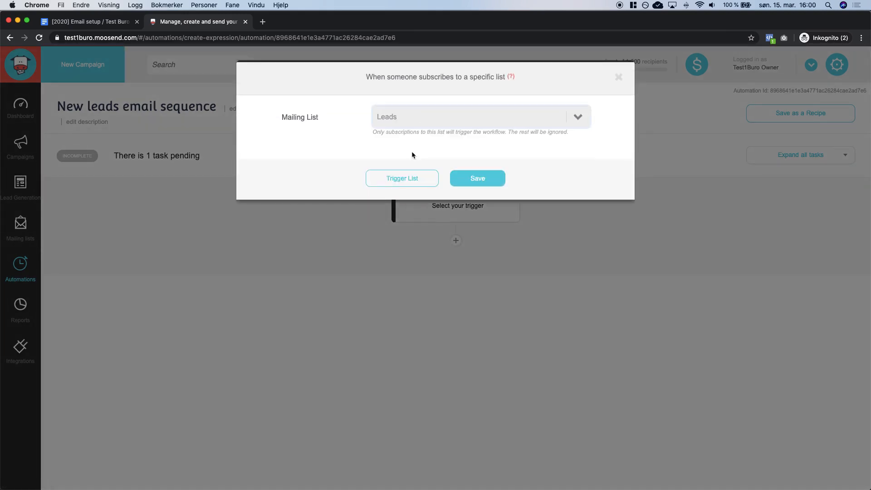
pyautogui.click(477, 184)
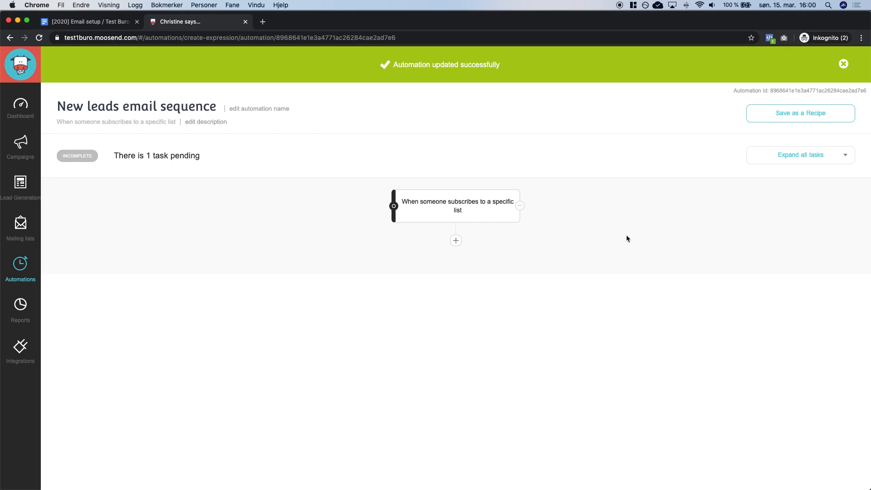
# Add a send-email step with subject 'Hei, #recipient:name# klar til å gå digitalt?'.
pyautogui.click(457, 242)
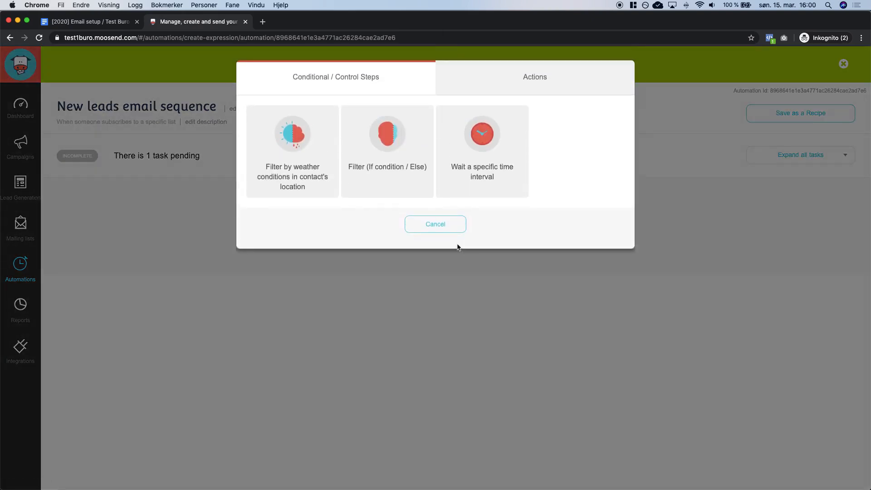
pyautogui.click(550, 83)
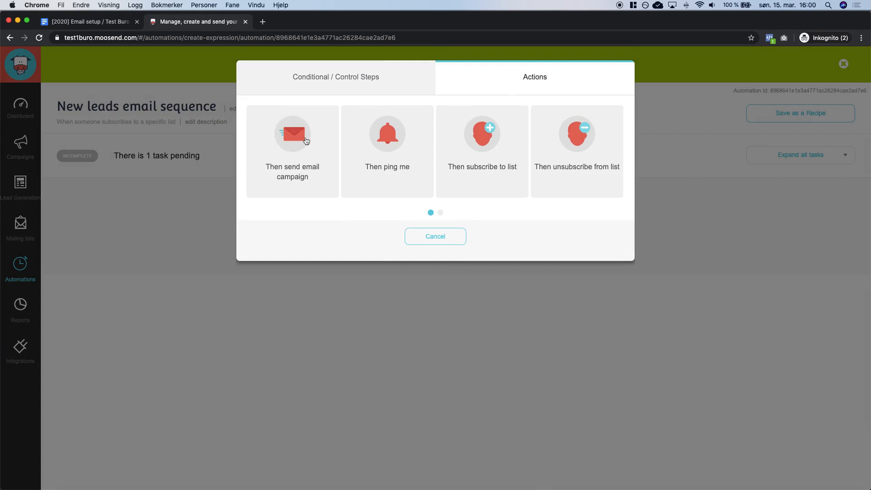
pyautogui.click(300, 153)
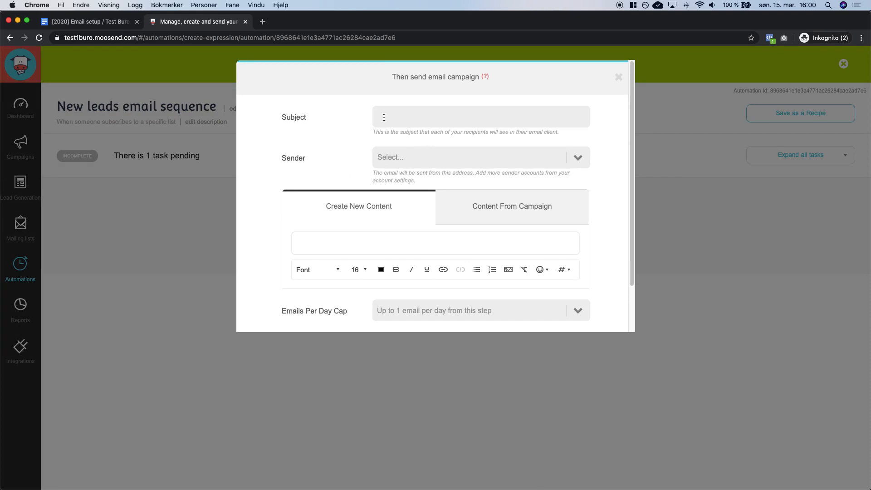
pyautogui.hotkey('ctrl', 'shift', 'Tab')
pyautogui.scroll(-3, 370, 263)
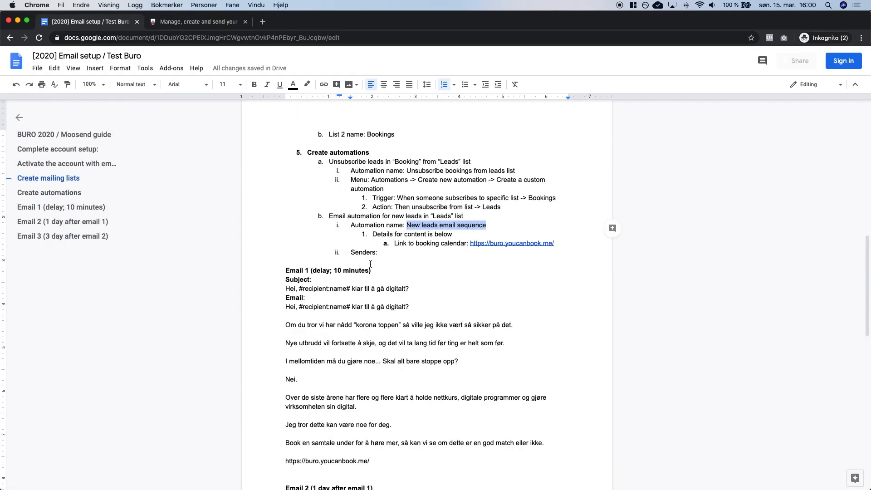
pyautogui.scroll(-3, 370, 263)
pyautogui.tripleClick(310, 209)
pyautogui.press('super+c')
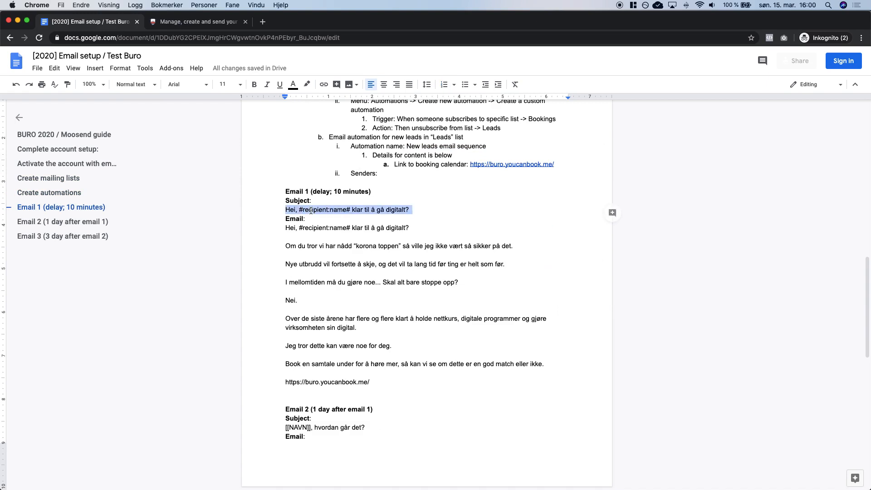
pyautogui.hotkey('ctrl', 'Tab')
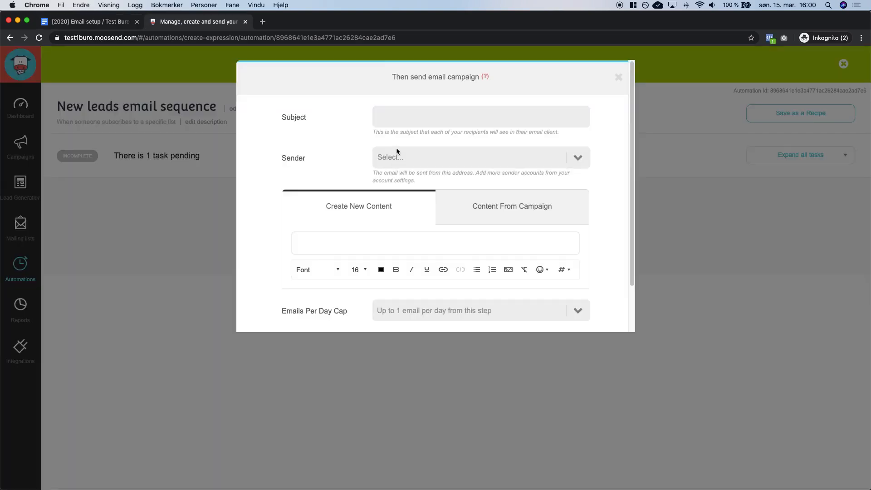
pyautogui.press('super+v')
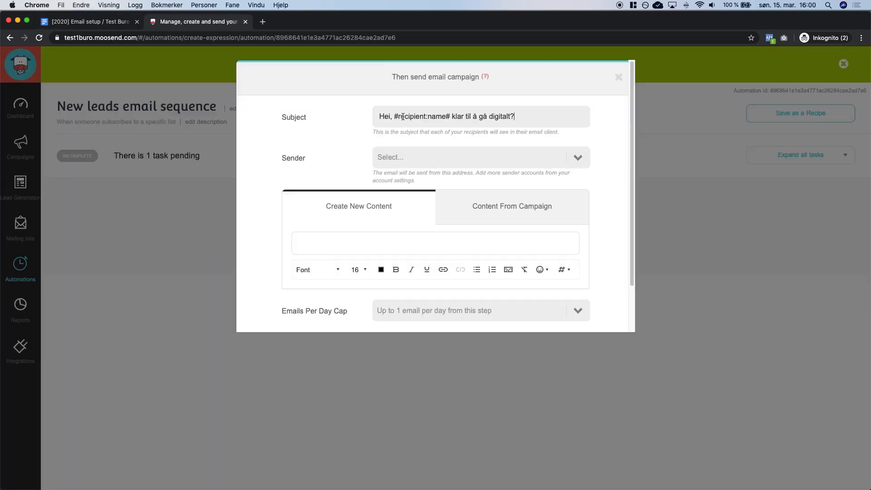
# Choose the account's sender address for the email step.
pyautogui.click(406, 164)
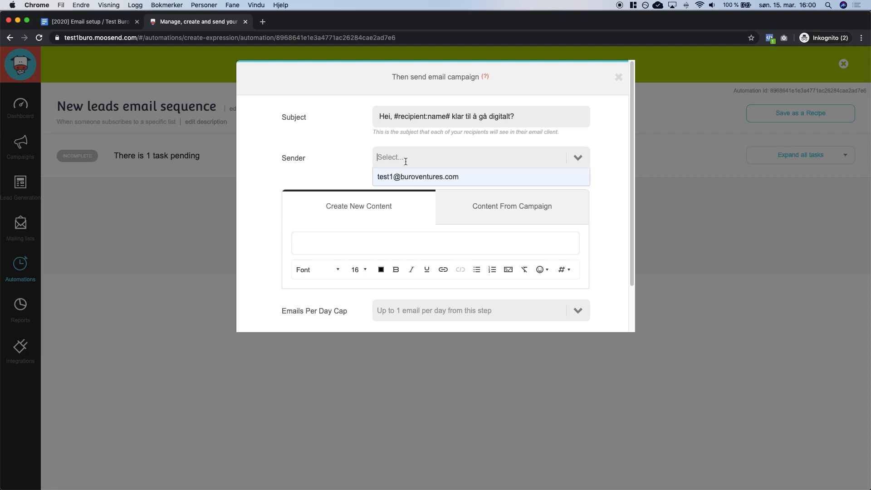
pyautogui.click(407, 177)
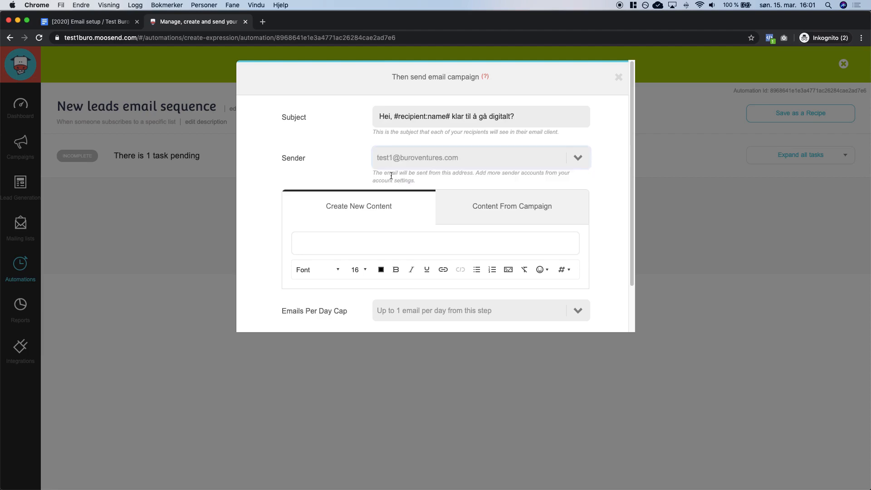
pyautogui.hotkey('ctrl', 'shift', 'Tab')
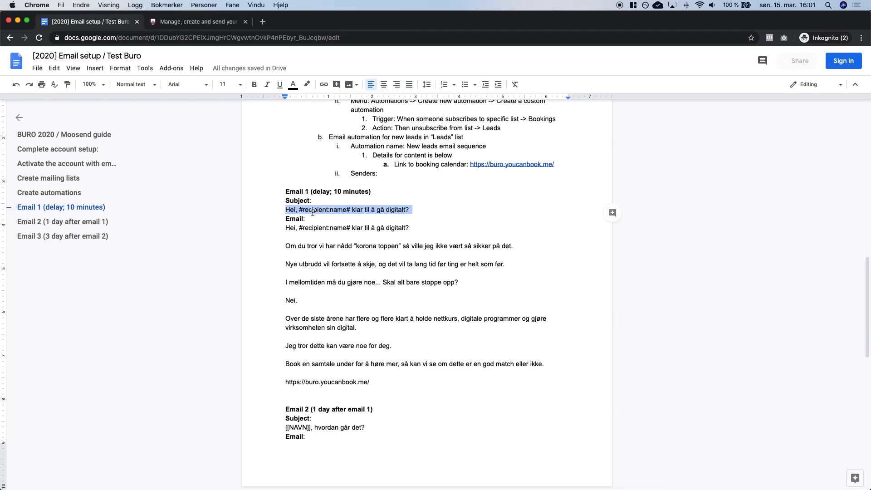
pyautogui.tripleClick(314, 210)
pyautogui.hotkey('ctrl', 'Tab')
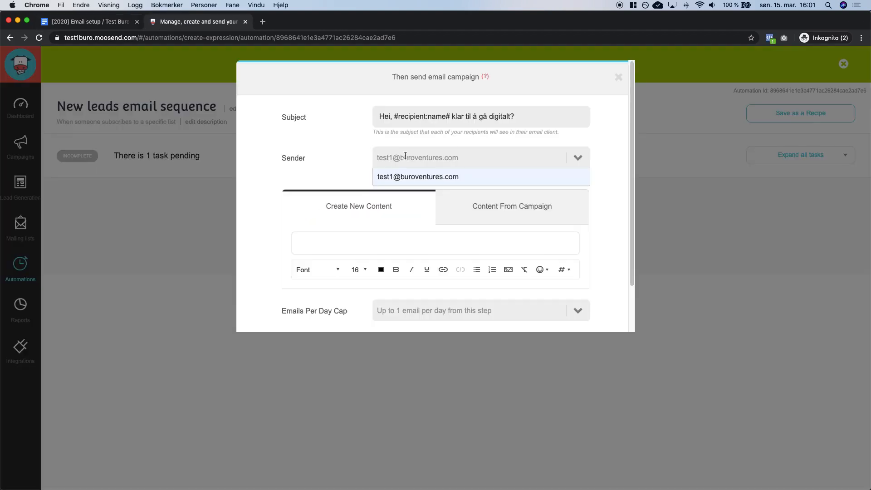
pyautogui.click(406, 181)
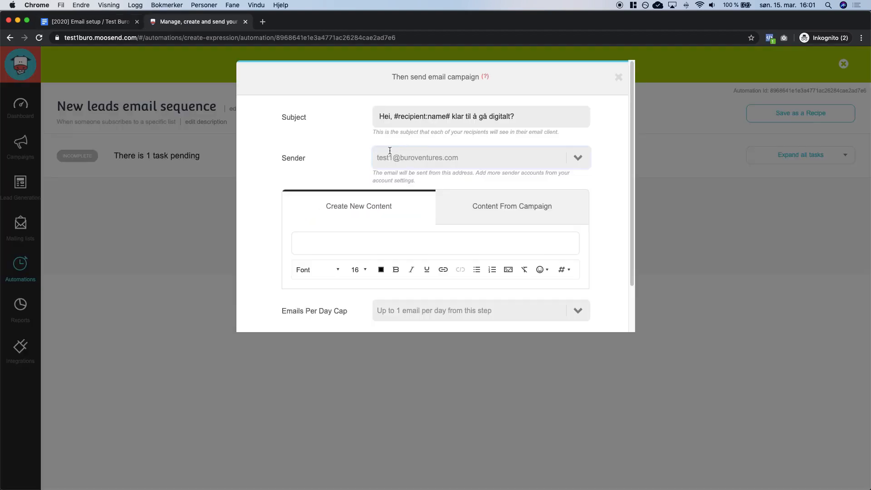
pyautogui.hotkey('ctrl', 'shift', 'Tab')
pyautogui.hotkey('ctrl', 'Tab')
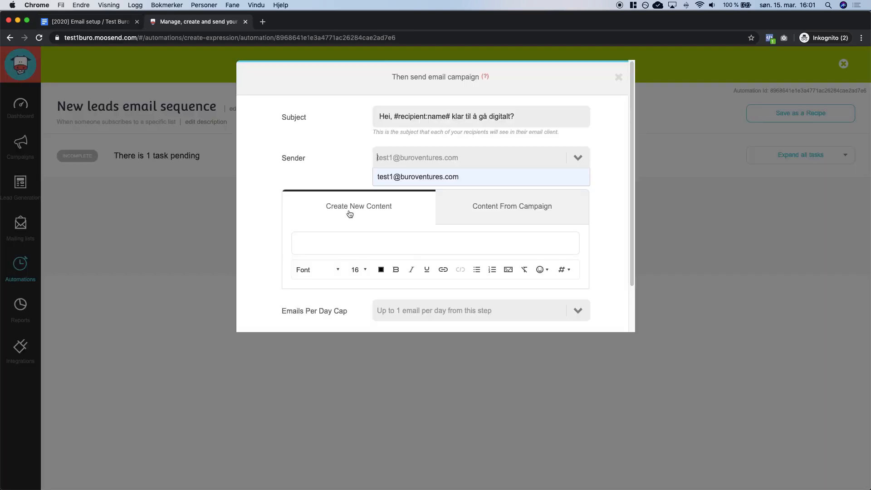
pyautogui.click(359, 182)
pyautogui.click(412, 158)
pyautogui.click(341, 165)
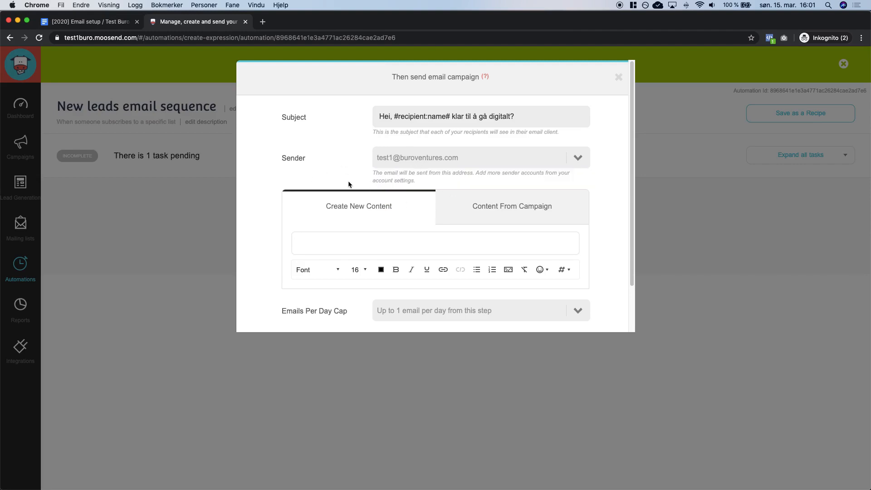
# Paste the Email 1 body text from the guide into the message.
pyautogui.hotkey('ctrl', 'Tab')
pyautogui.moveTo(287, 229); pyautogui.dragTo(371, 382)
pyautogui.hotkey('ctrl', 'Tab')
pyautogui.press('super+v')
pyautogui.scroll(-1, 381, 254)
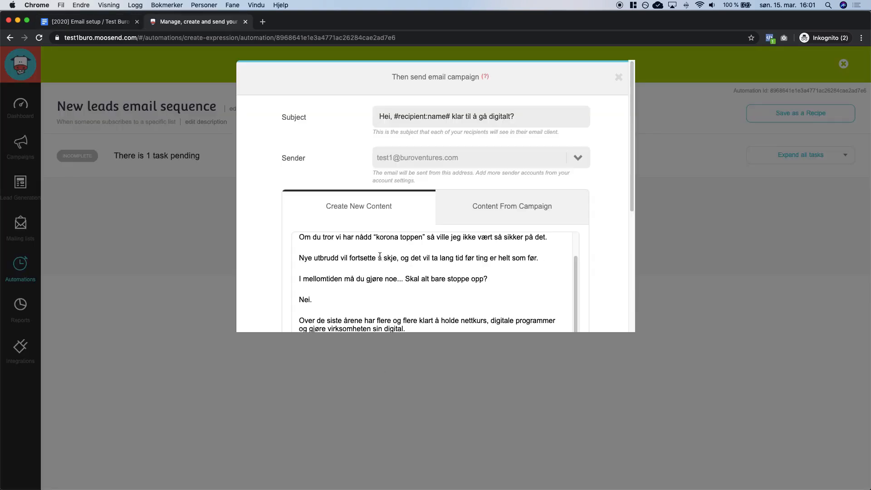
# Try a smaller font size on the Email 1 body, then restore it to 16.
pyautogui.scroll(2, 380, 257)
pyautogui.scroll(-5, 271, 236)
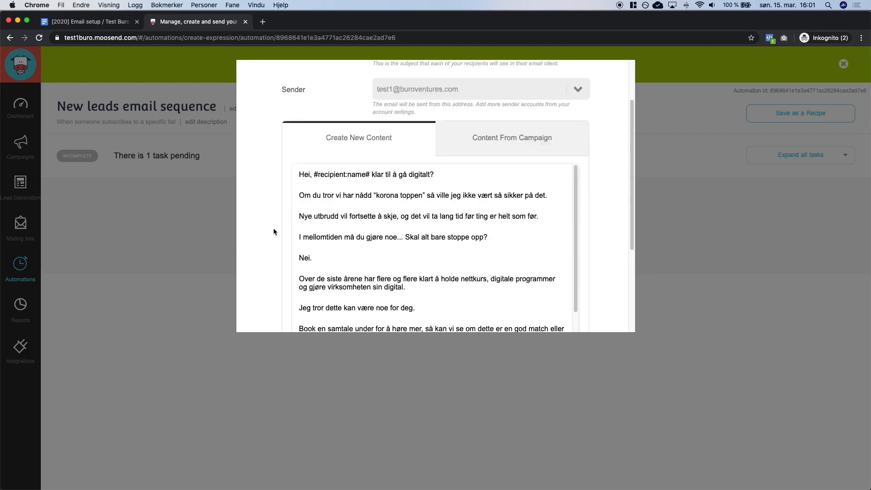
pyautogui.click(397, 176)
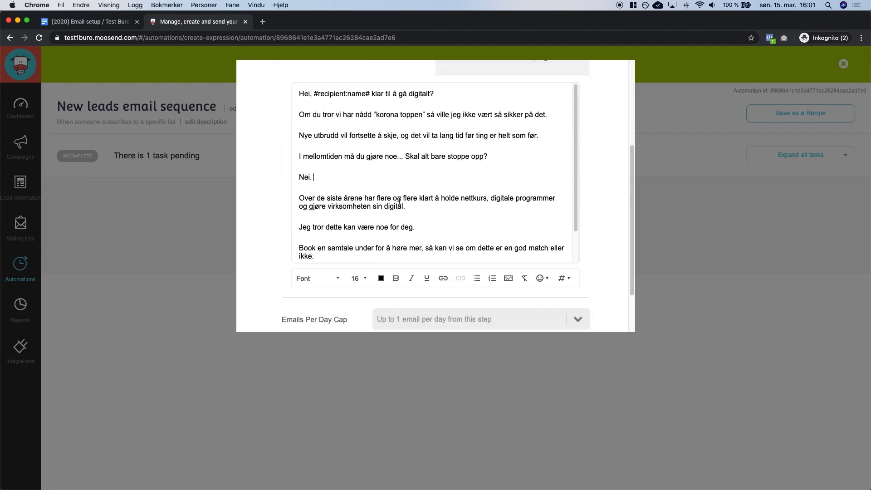
pyautogui.press('super+a')
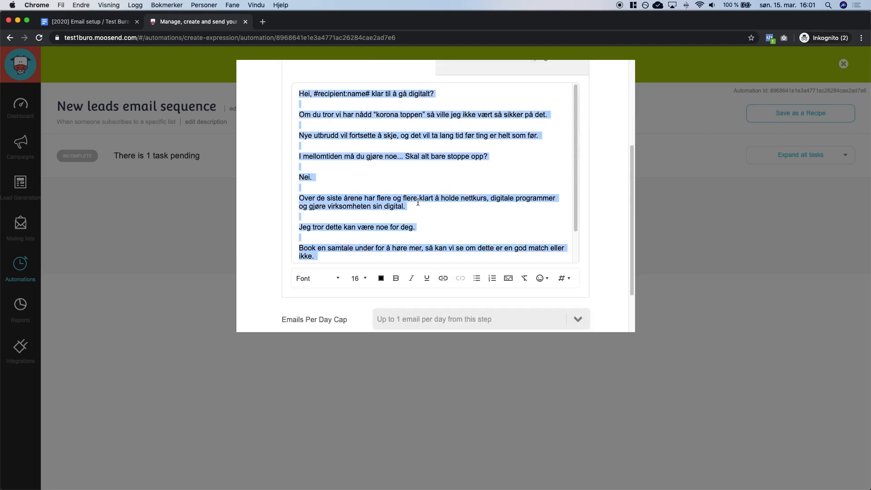
pyautogui.click(359, 278)
pyautogui.scroll(-3, 356, 312)
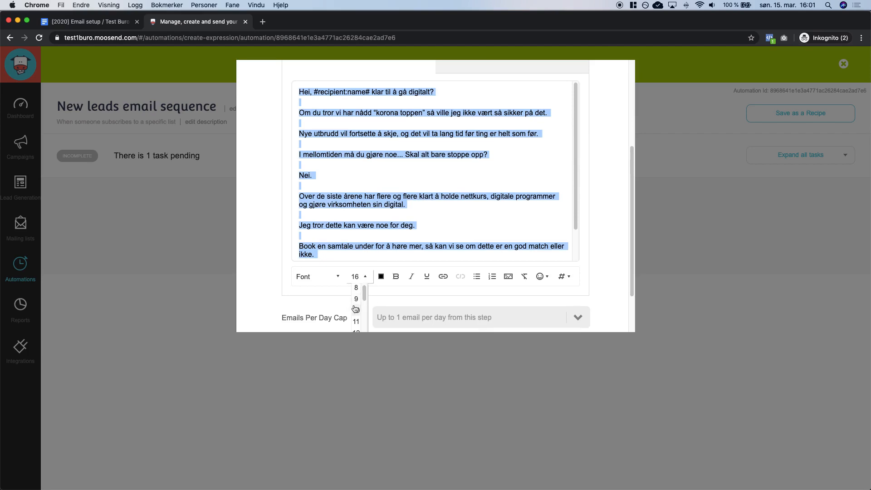
pyautogui.click(358, 320)
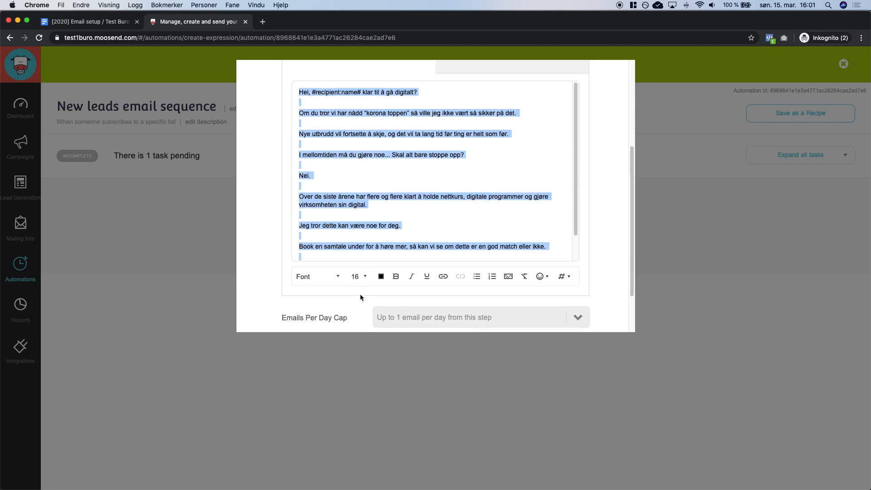
pyautogui.click(358, 276)
pyautogui.scroll(-3, 357, 318)
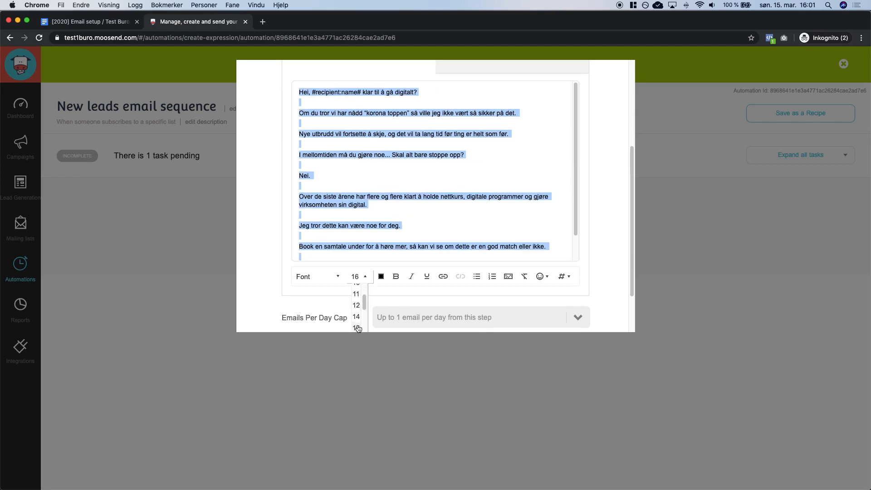
pyautogui.click(357, 326)
pyautogui.click(387, 210)
# Set Emails Per Day Cap to Unlimited and save the first email step.
pyautogui.scroll(1, 407, 210)
pyautogui.scroll(1, 408, 211)
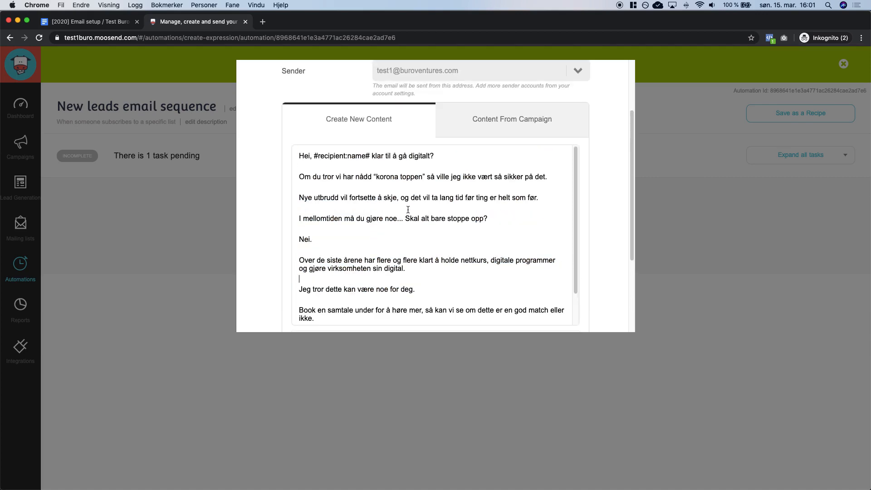
pyautogui.scroll(-3, 265, 196)
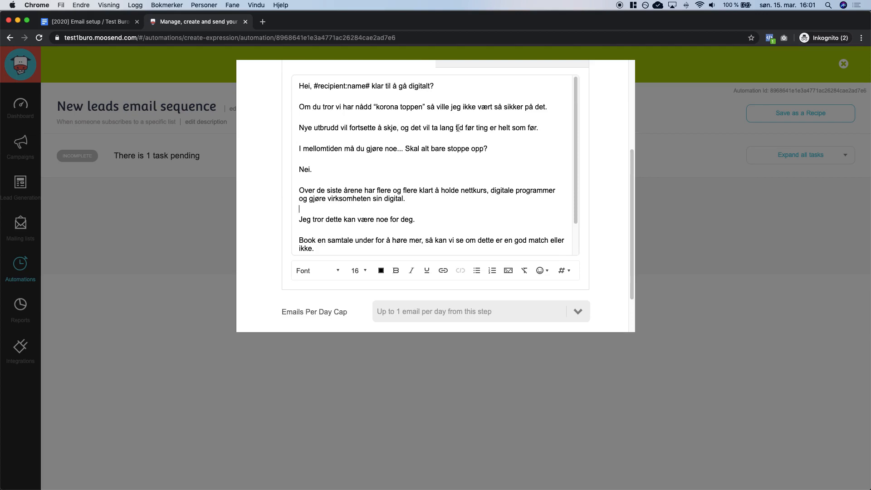
pyautogui.scroll(-1, 363, 197)
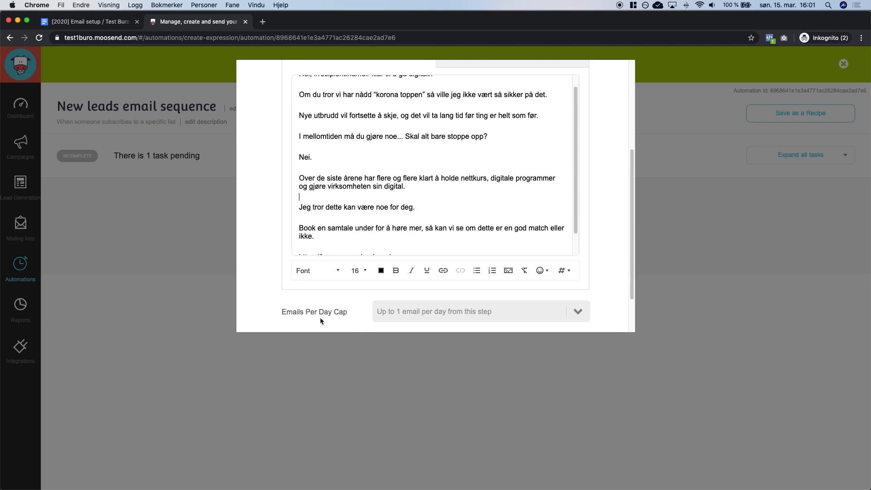
pyautogui.moveTo(297, 317); pyautogui.dragTo(337, 318)
pyautogui.click(395, 316)
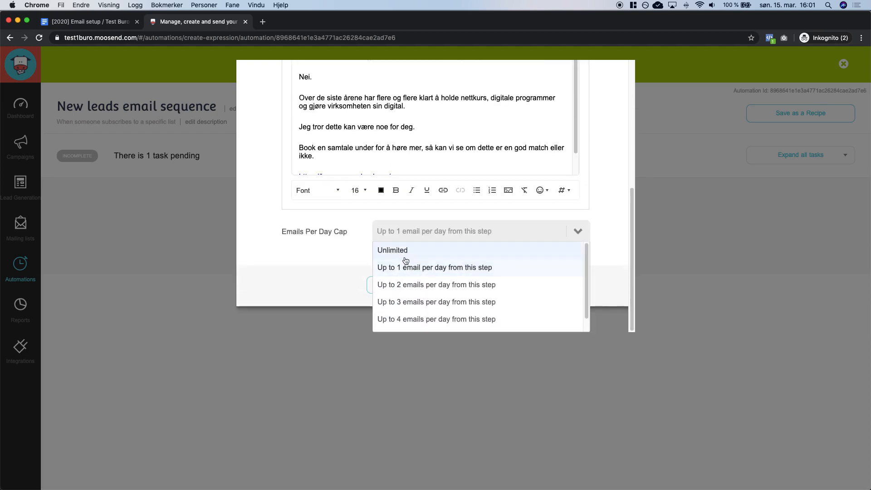
pyautogui.click(421, 252)
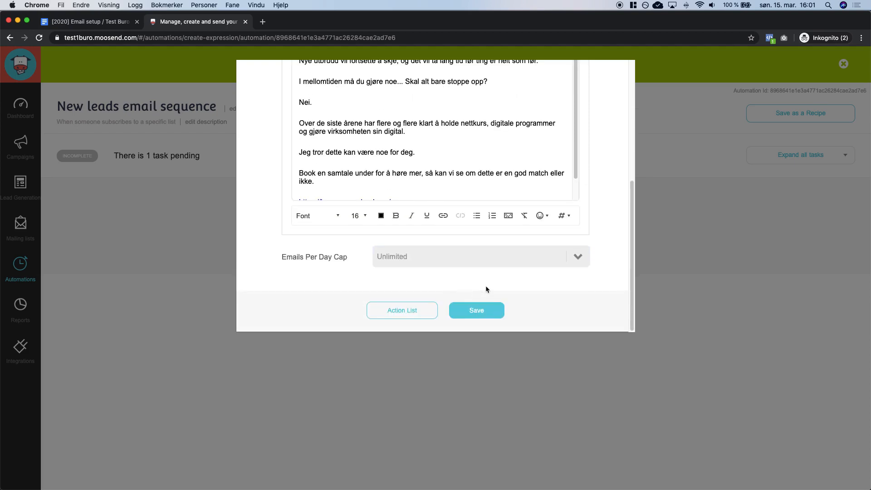
pyautogui.click(488, 311)
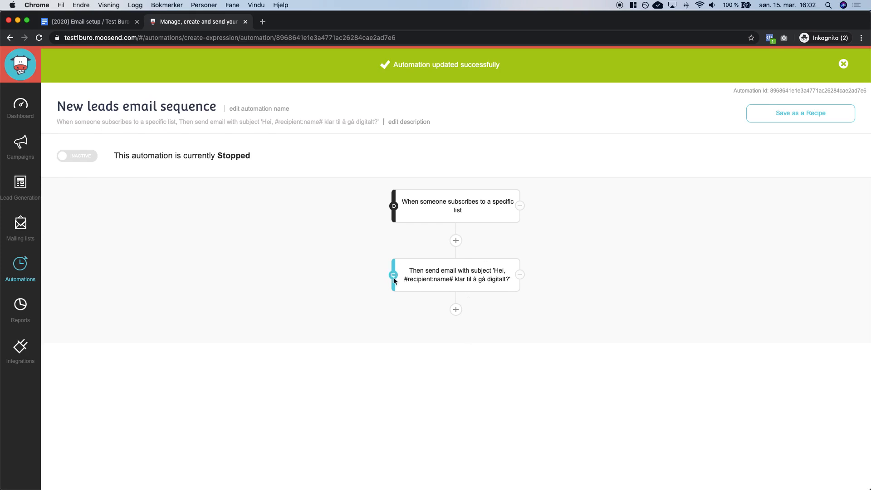
# Add a second send-email step with subject '[[NAVN]], hvordan går det?'.
pyautogui.click(455, 310)
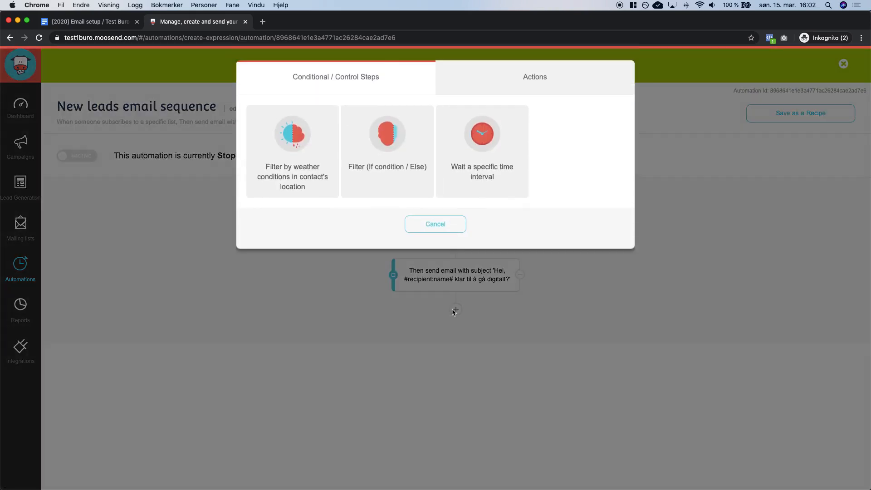
pyautogui.click(509, 88)
pyautogui.click(294, 151)
pyautogui.hotkey('ctrl', 'shift', 'Tab')
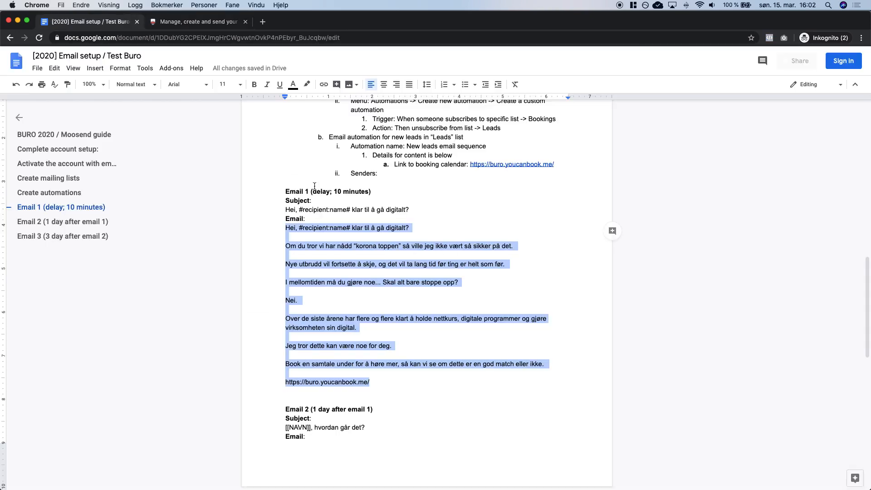
pyautogui.scroll(-3, 329, 247)
pyautogui.tripleClick(329, 273)
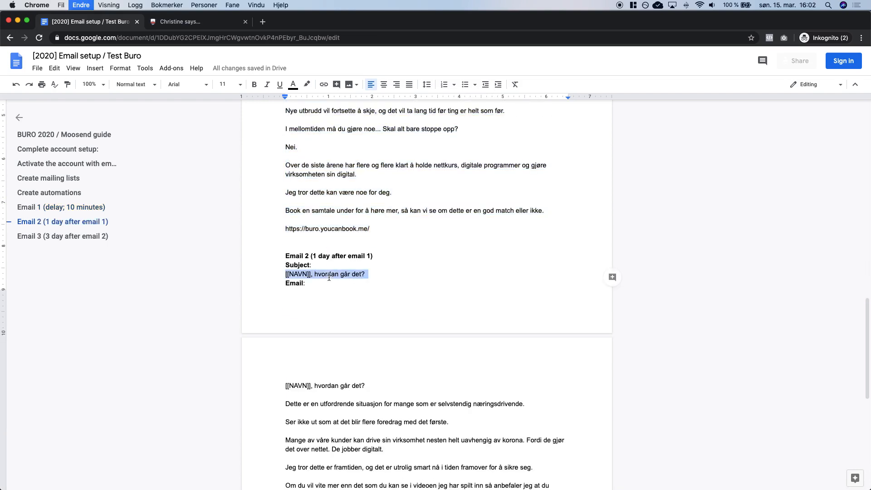
pyautogui.hotkey('ctrl', 'c')
pyautogui.hotkey('ctrl', 'Tab')
pyautogui.click(414, 119)
pyautogui.hotkey('ctrl', 'v')
# Choose the sender address and paste the Email 2 body text from the notes.
pyautogui.click(398, 162)
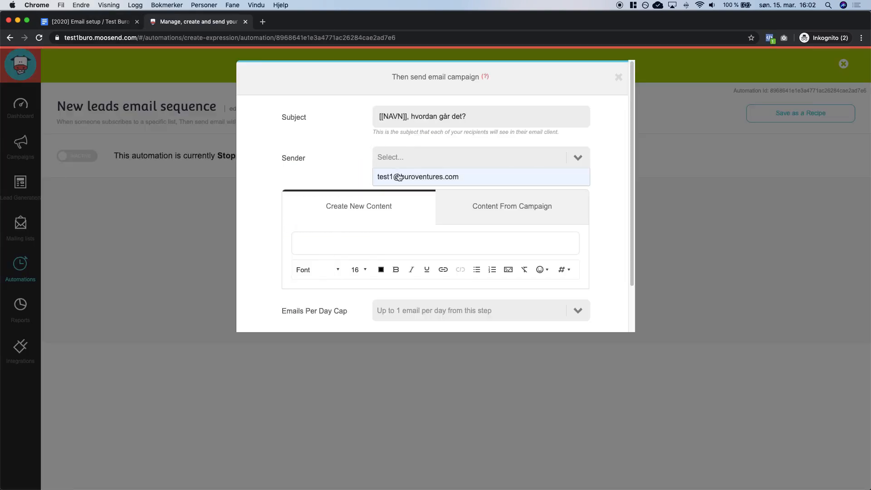
pyautogui.click(398, 177)
pyautogui.hotkey('ctrl', 'shift', 'Tab')
pyautogui.scroll(-5, 313, 211)
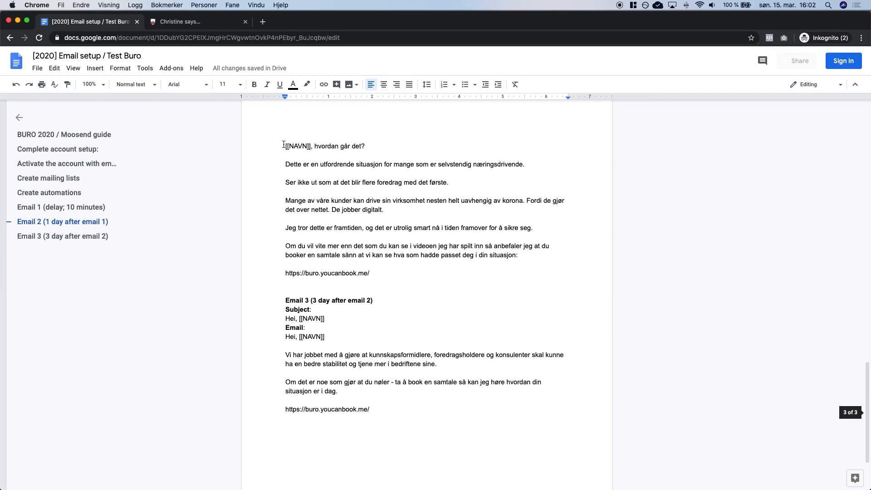
pyautogui.moveTo(284, 145); pyautogui.dragTo(370, 274)
pyautogui.hotkey('ctrl', 'c')
pyautogui.hotkey('ctrl', 'Tab')
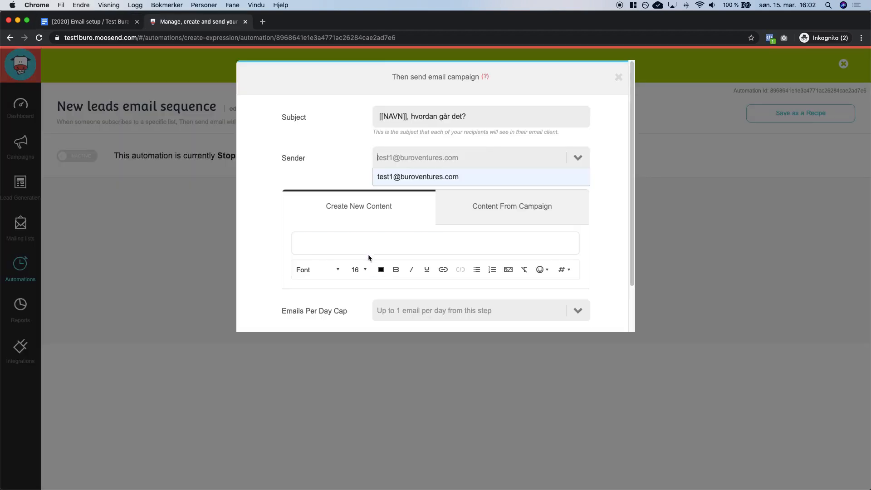
pyautogui.click(363, 244)
pyautogui.hotkey('ctrl', 'v')
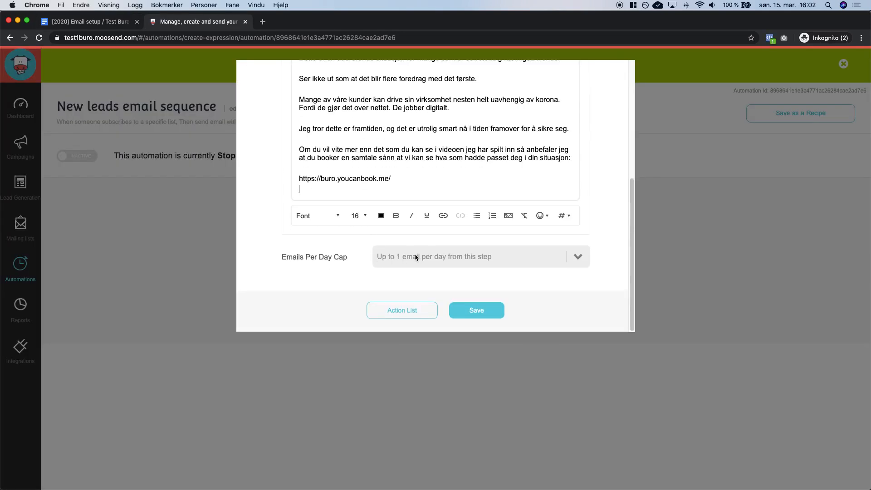
# Set the daily cap to Unlimited, save the step, and add another step below it.
pyautogui.click(416, 258)
pyautogui.click(416, 276)
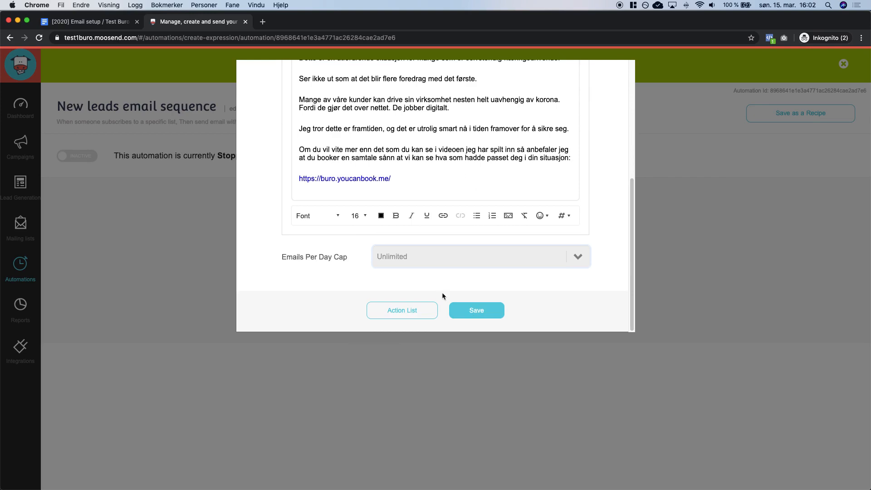
pyautogui.click(481, 313)
pyautogui.click(457, 378)
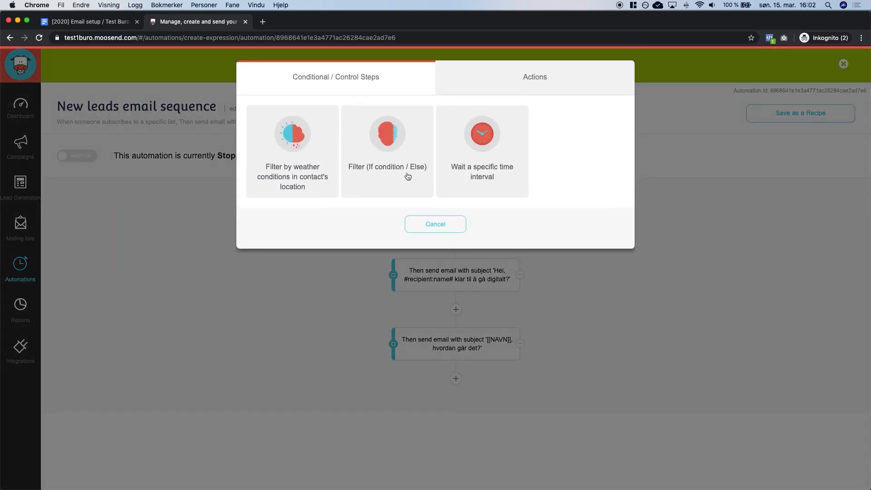
pyautogui.click(543, 78)
# Make the new step a send-email step with subject 'Hei, [[NAVN]]' and the sender address.
pyautogui.click(313, 164)
pyautogui.hotkey('ctrl', 'Tab')
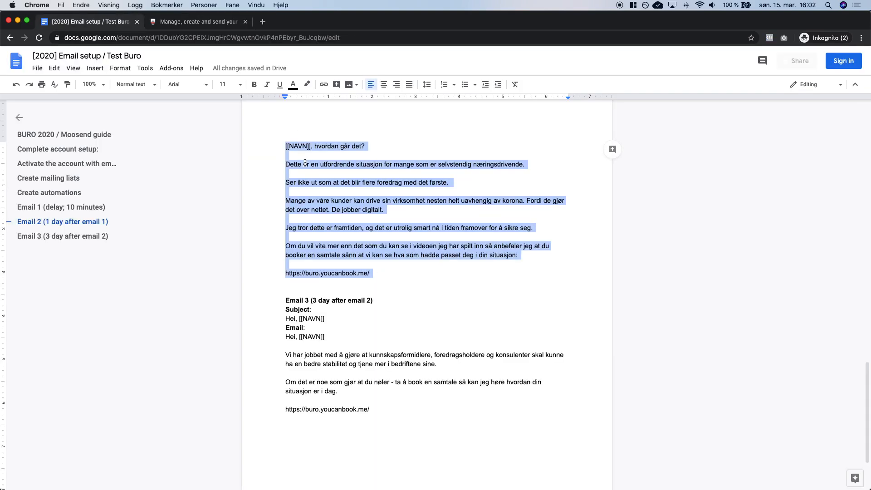
pyautogui.scroll(-1, 305, 163)
pyautogui.moveTo(325, 304); pyautogui.dragTo(285, 305)
pyautogui.press('super+c')
pyautogui.hotkey('ctrl', 'Tab')
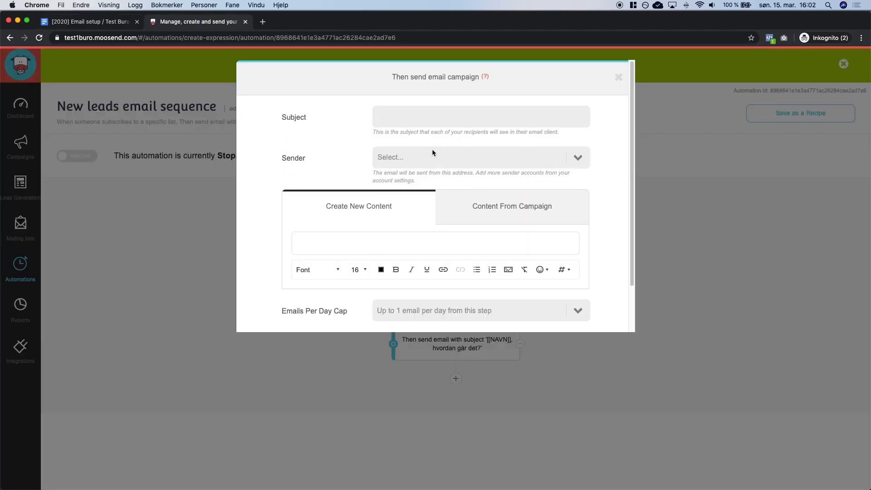
pyautogui.press('super+v')
pyautogui.click(408, 157)
pyautogui.click(402, 177)
# Paste the Email 3 body text from the notes into the message.
pyautogui.hotkey('ctrl', 'Tab')
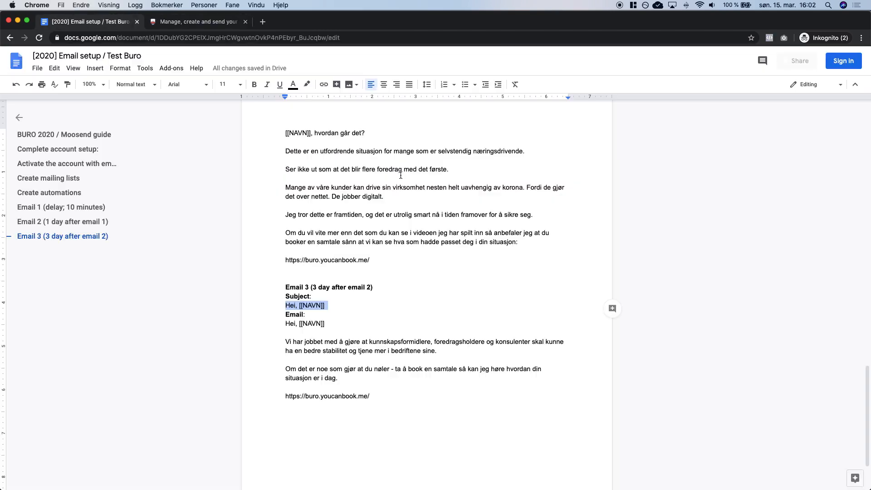
pyautogui.moveTo(283, 324); pyautogui.dragTo(382, 396)
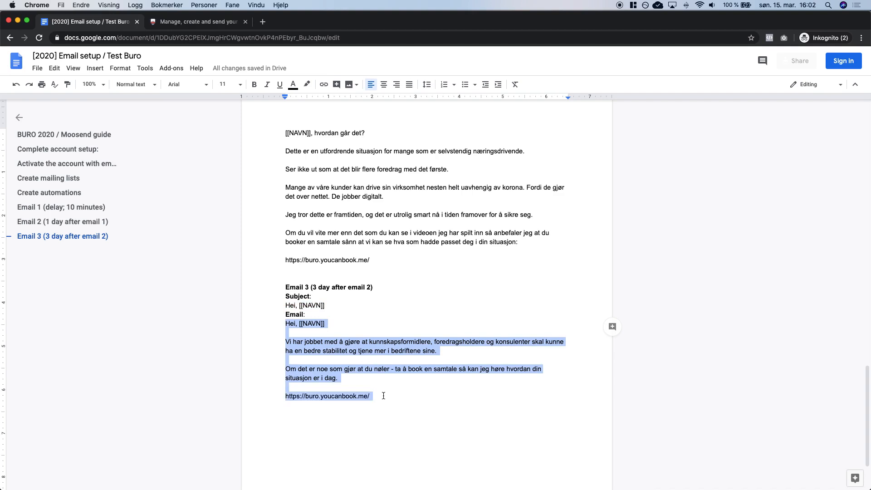
pyautogui.press('super+c')
pyautogui.hotkey('ctrl', 'Tab')
pyautogui.click(393, 253)
pyautogui.press('super+v')
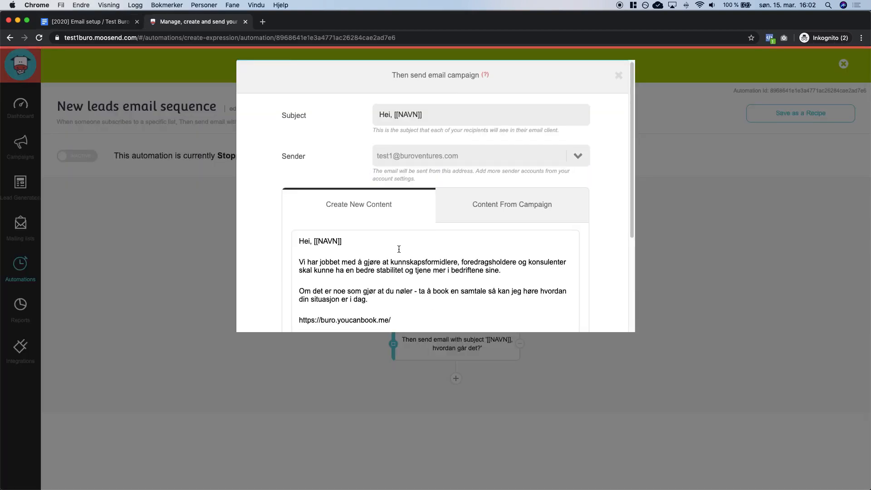
# Set Emails Per Day Cap to Unlimited and save the third email step.
pyautogui.scroll(-2, 393, 253)
pyautogui.click(393, 262)
pyautogui.click(412, 276)
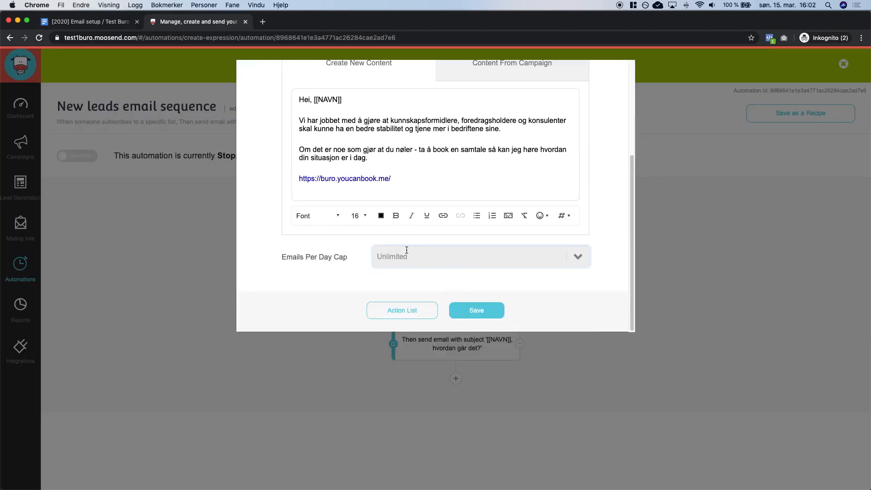
pyautogui.click(476, 310)
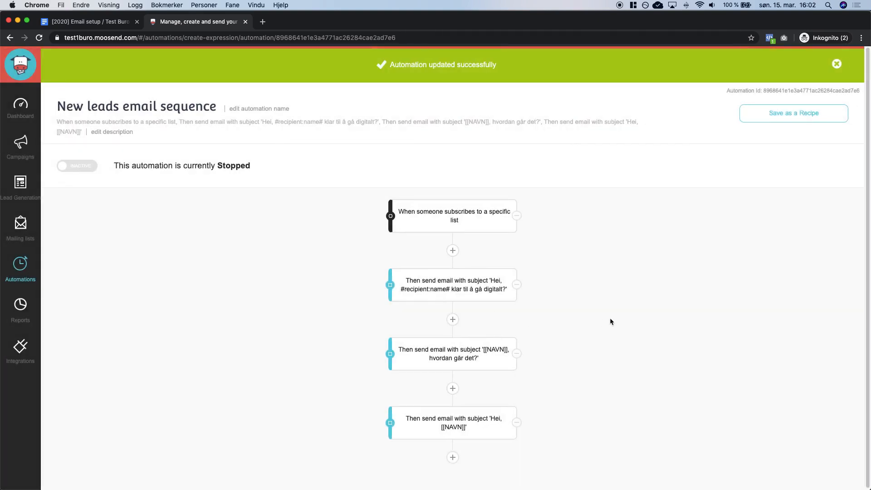
pyautogui.click(836, 64)
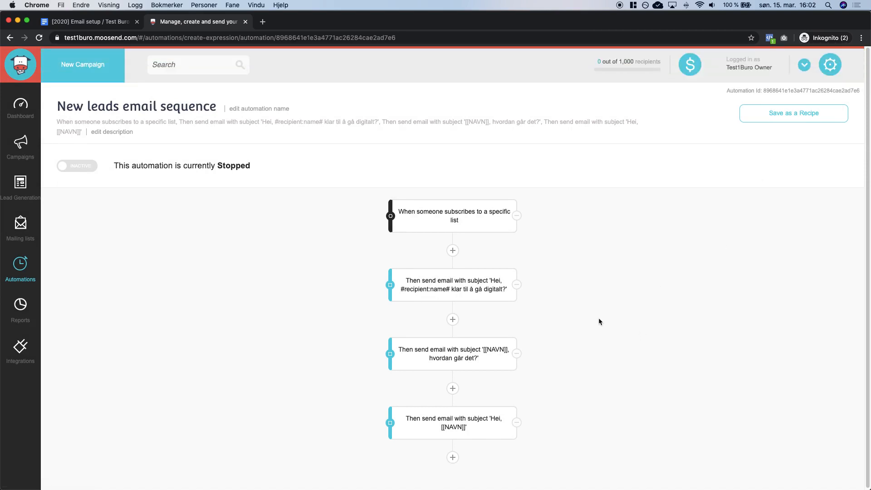
# Check the setup guide for Email 1's 10-minute delay.
pyautogui.hotkey('ctrl', 'shift', 'Tab')
pyautogui.scroll(4, 361, 300)
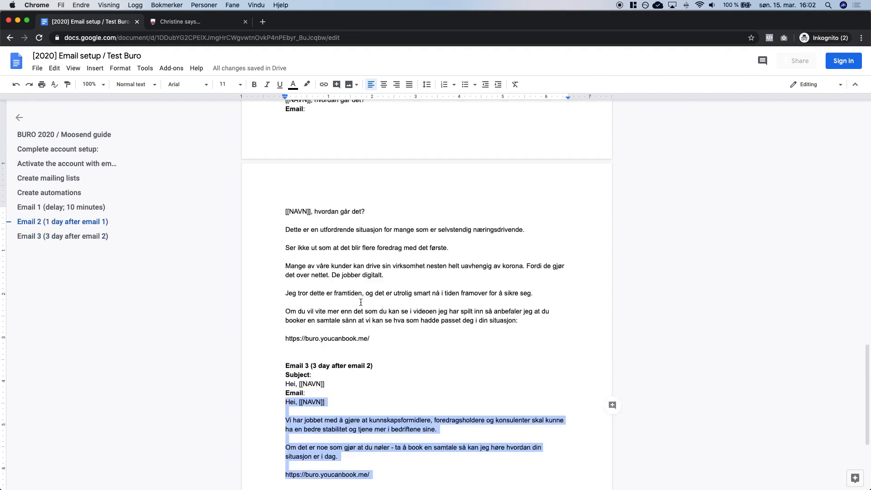
pyautogui.scroll(2, 361, 300)
pyautogui.moveTo(312, 246); pyautogui.dragTo(366, 247)
pyautogui.scroll(5, 367, 249)
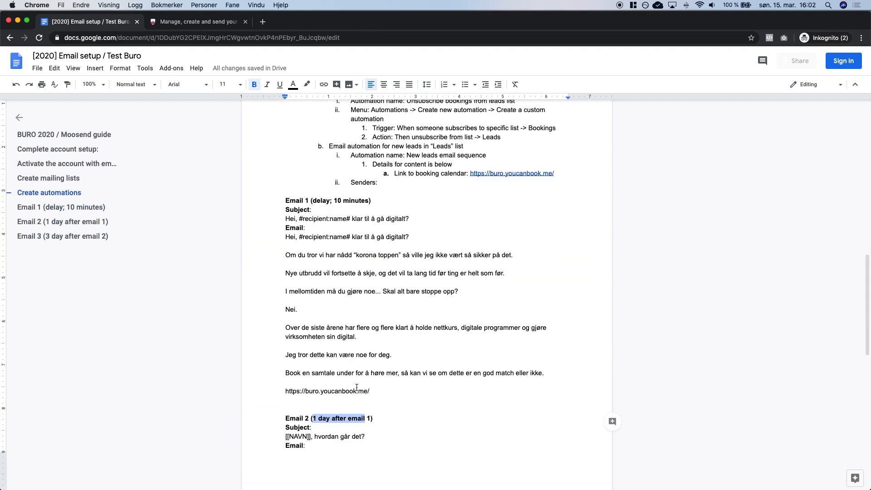
pyautogui.click(320, 200)
pyautogui.moveTo(335, 200); pyautogui.dragTo(340, 201)
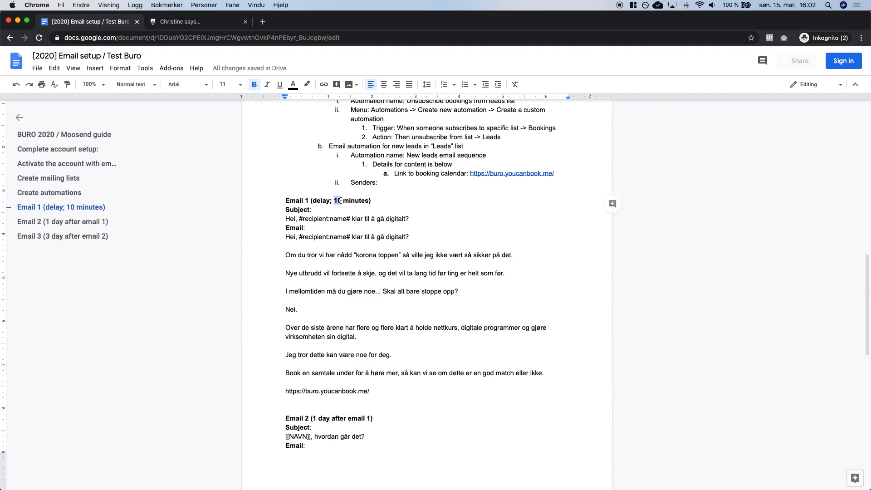
pyautogui.hotkey('ctrl', 'Tab')
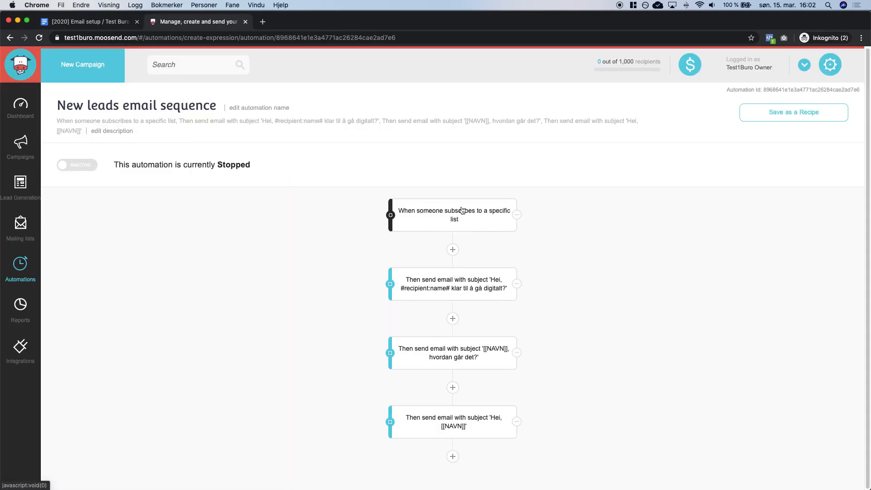
# Add a 10-minute wait step after the list-subscribe trigger and save it.
pyautogui.click(453, 249)
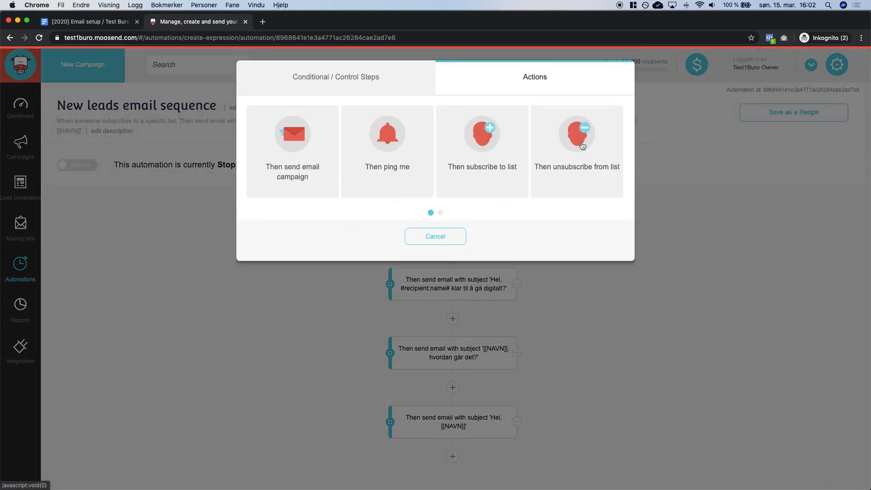
pyautogui.click(438, 239)
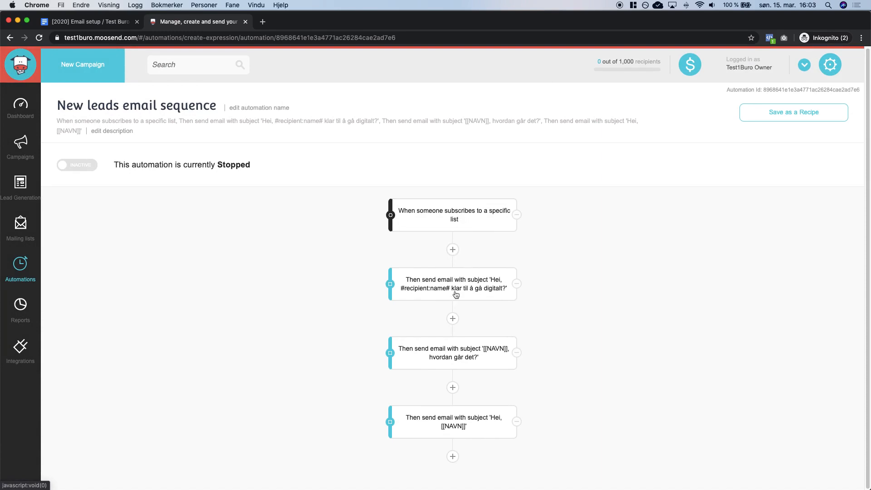
pyautogui.click(452, 249)
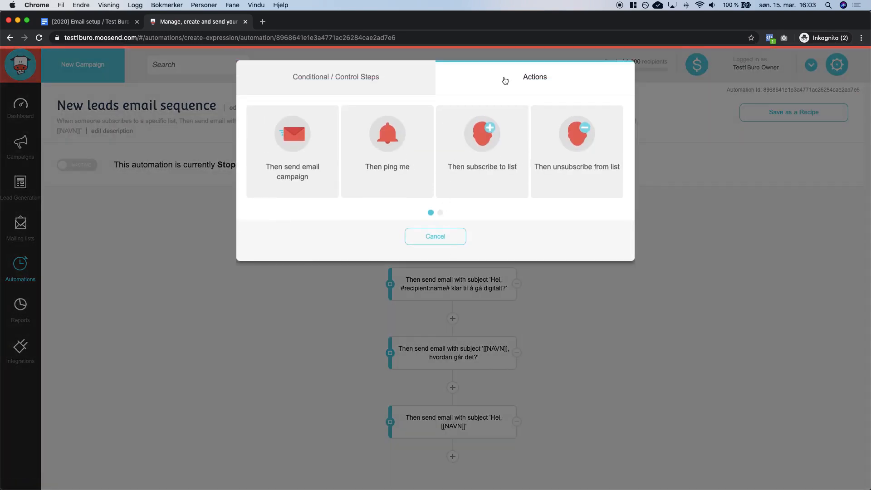
pyautogui.click(366, 80)
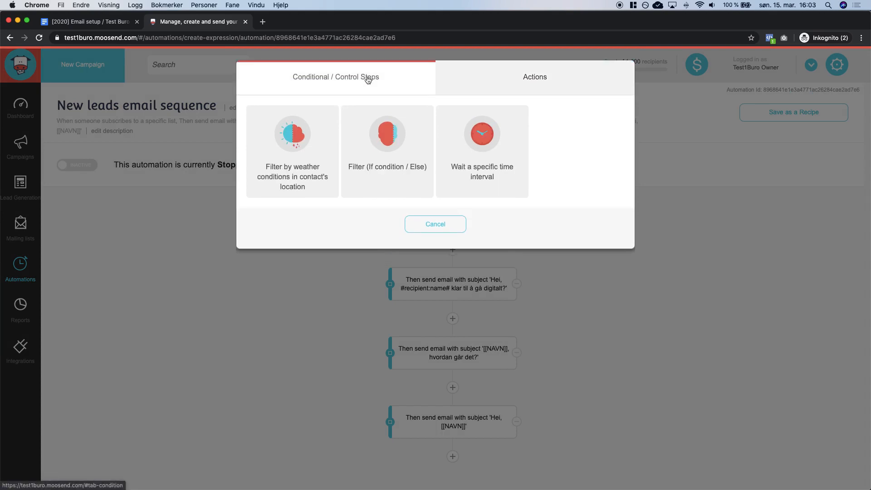
pyautogui.click(493, 178)
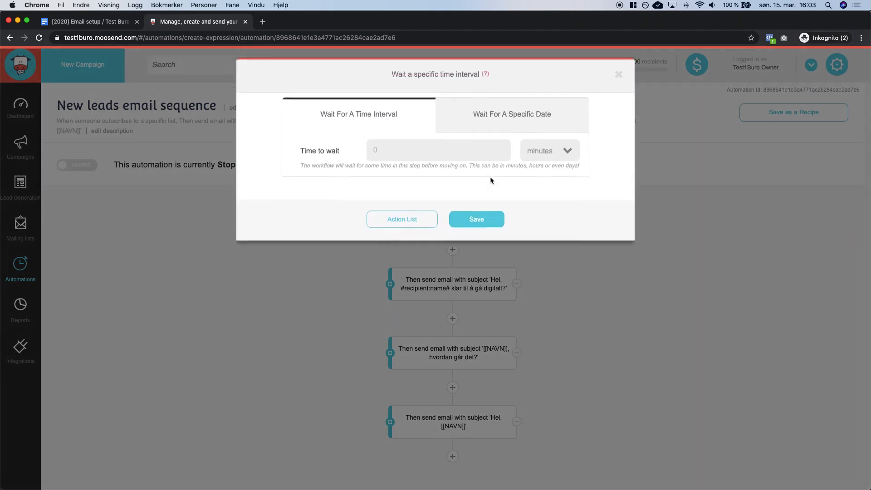
pyautogui.click(567, 156)
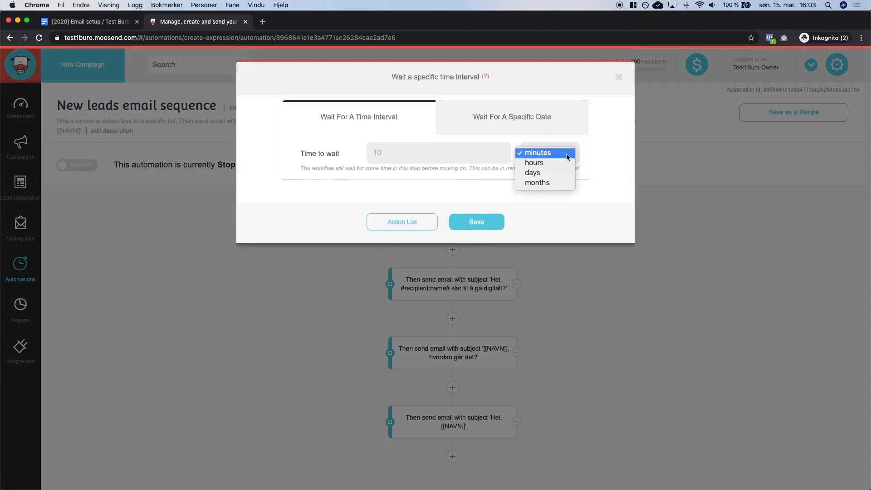
pyautogui.click(567, 155)
pyautogui.click(568, 154)
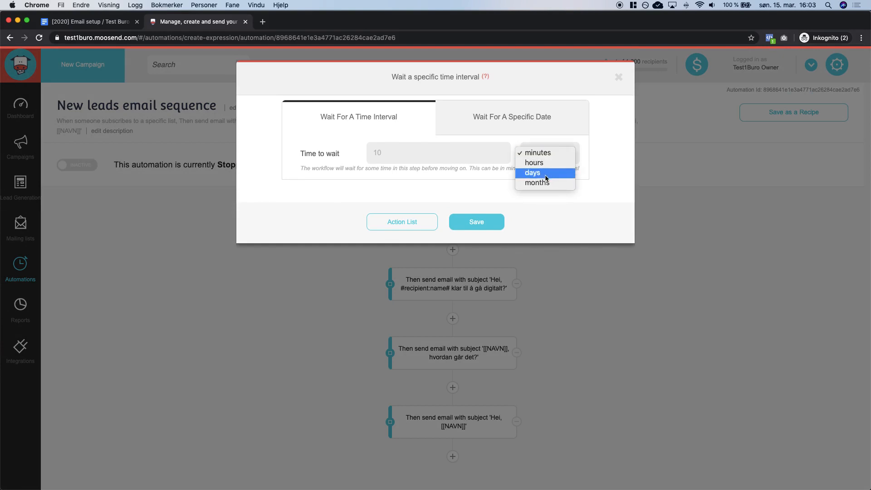
pyautogui.click(580, 150)
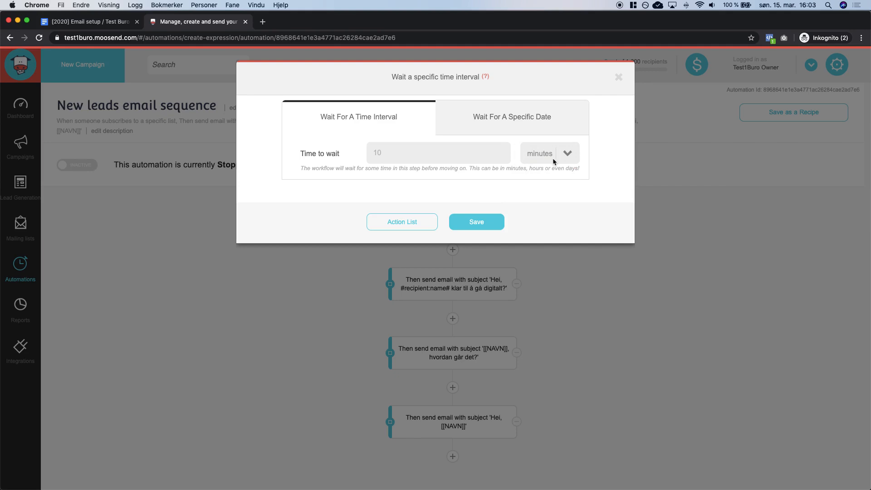
pyautogui.click(481, 226)
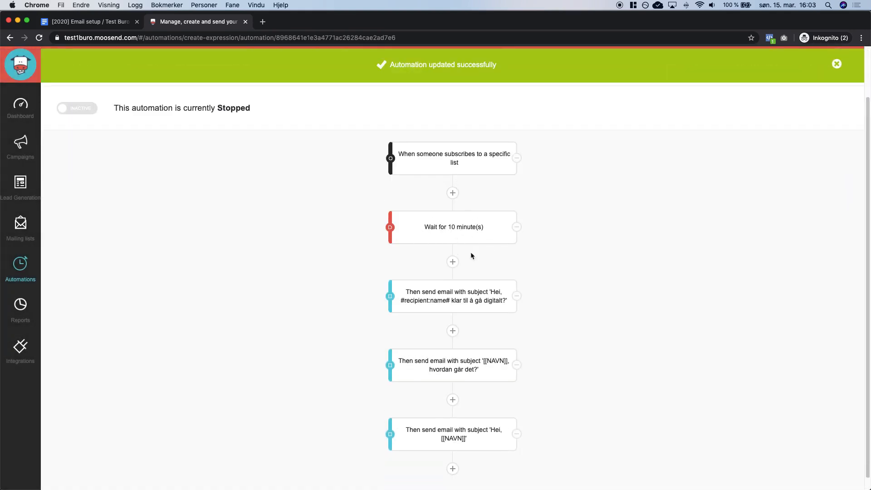
# Add a 1-day wait after the first email, confirming Email 2's delay in the setup guide.
pyautogui.scroll(-1, 449, 298)
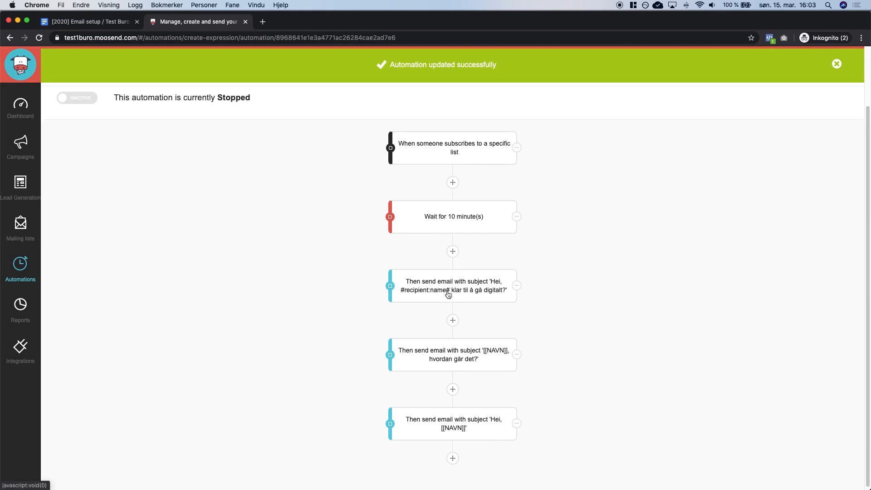
pyautogui.click(452, 319)
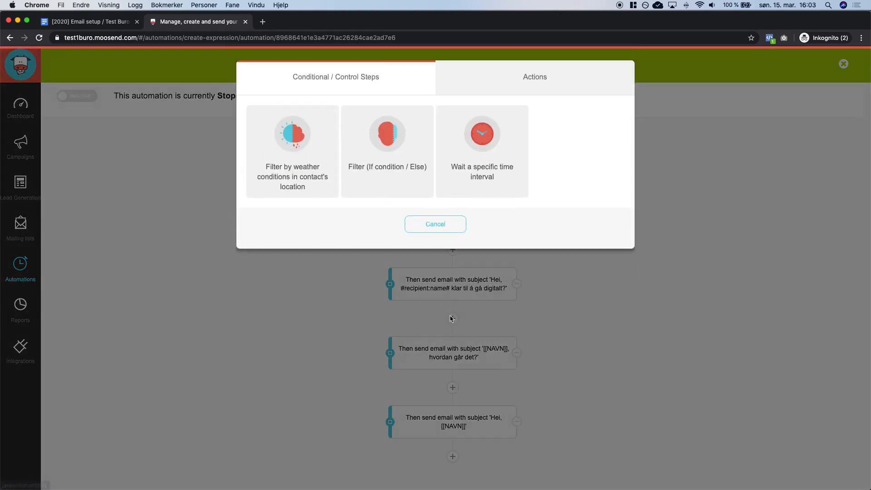
pyautogui.click(487, 150)
pyautogui.hotkey('ctrl', 'Tab')
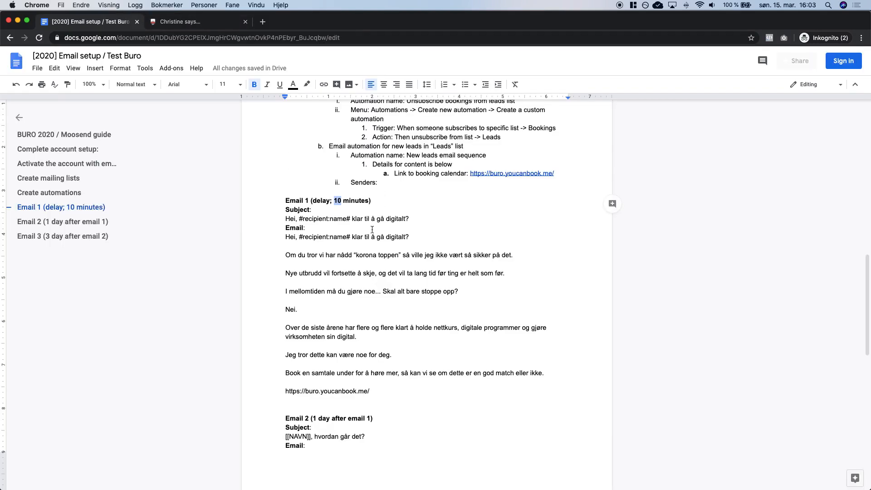
pyautogui.scroll(-2, 364, 234)
pyautogui.scroll(-3, 363, 235)
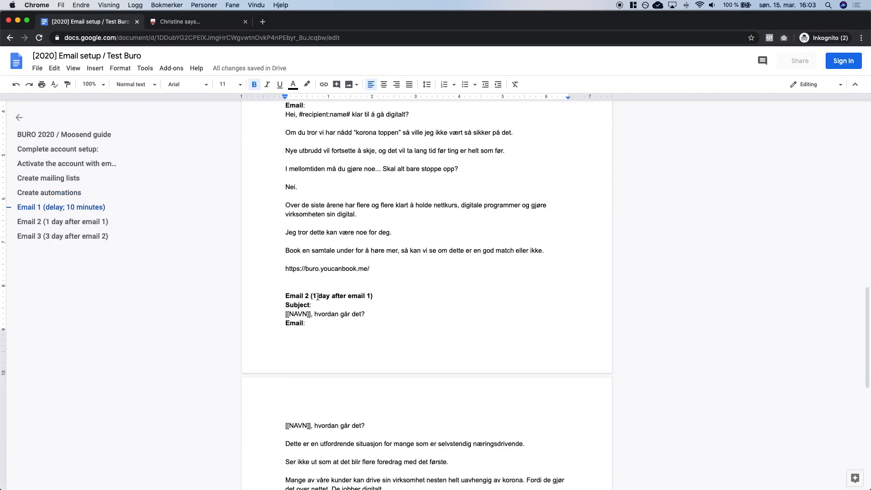
pyautogui.click(313, 296)
pyautogui.hotkey('ctrl', 'Tab')
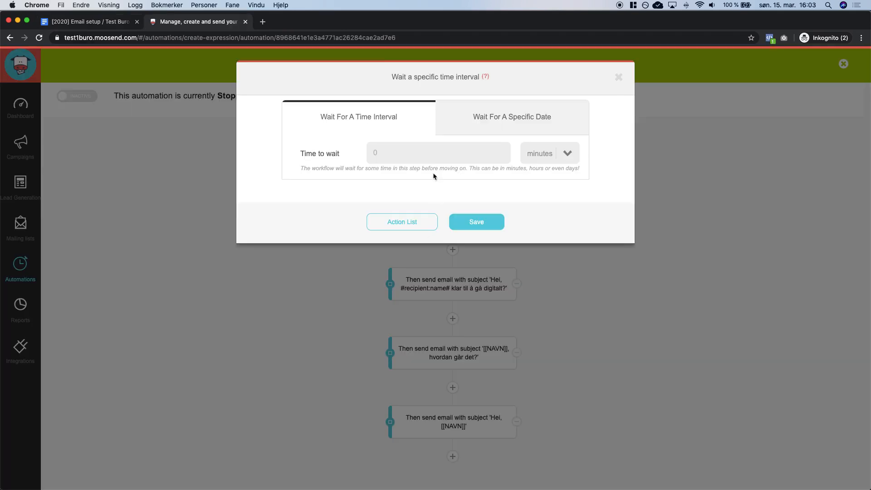
pyautogui.click(563, 154)
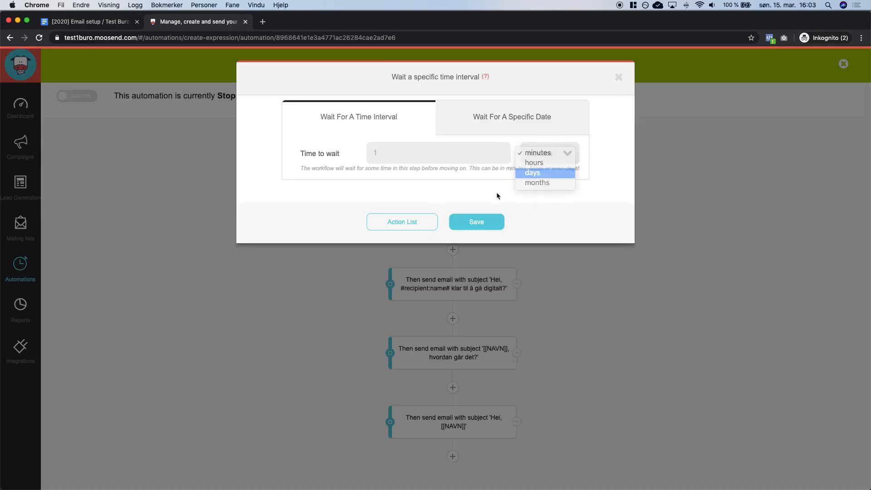
pyautogui.click(548, 171)
pyautogui.click(476, 222)
pyautogui.scroll(-3, 568, 249)
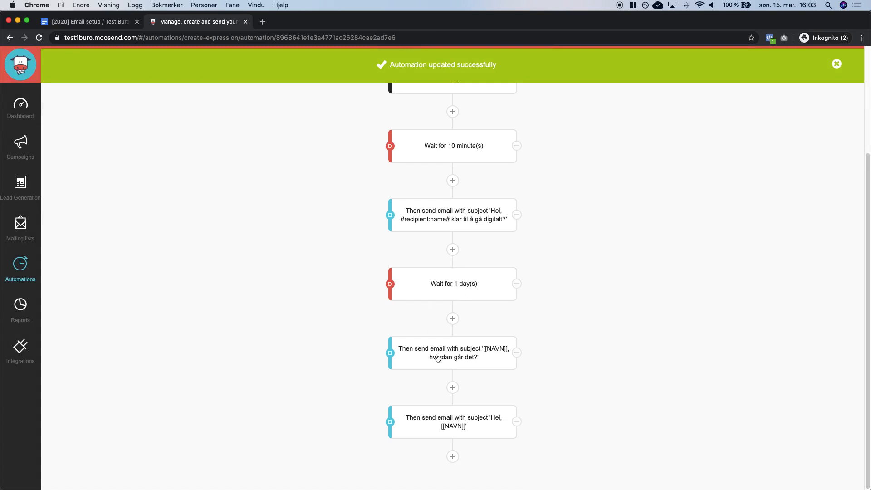
# Look up Email 3's 3-day delay in the setup guide.
pyautogui.press('super+alt+Left')
pyautogui.scroll(-10, 437, 414)
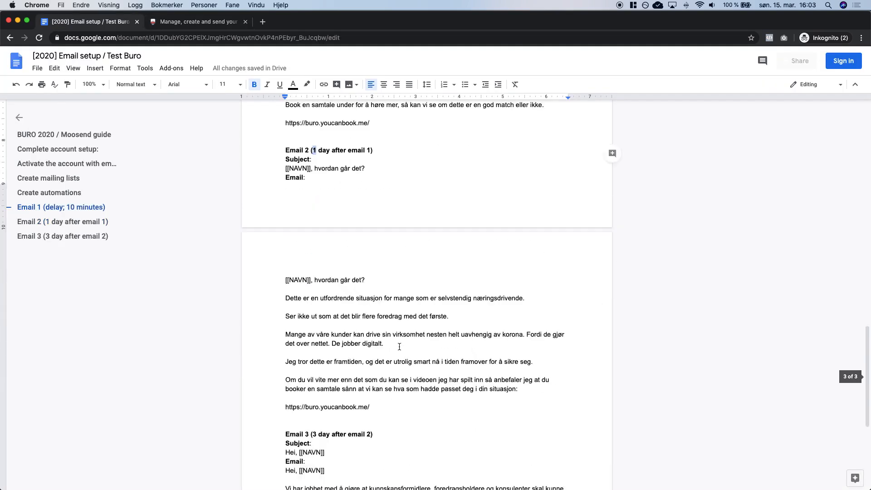
pyautogui.moveTo(313, 293); pyautogui.dragTo(319, 293)
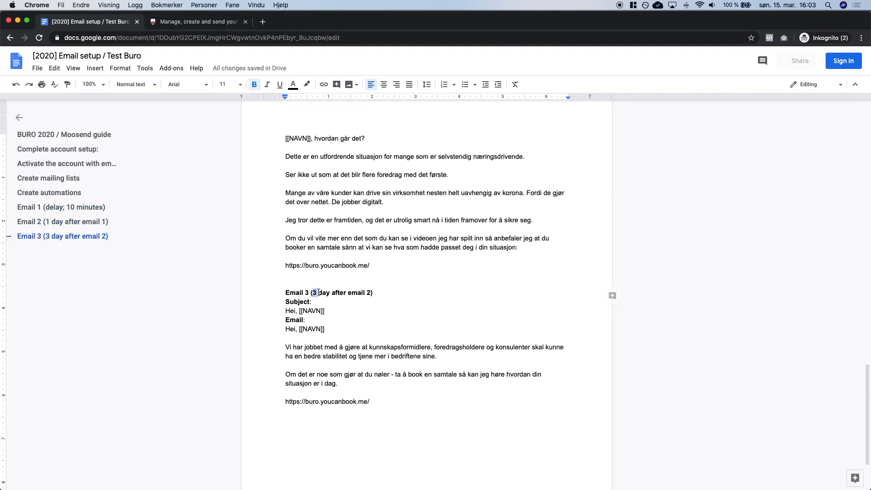
pyautogui.press('super+alt+Right')
# Add a 3-day wait between the second and third emails and save it.
pyautogui.click(452, 388)
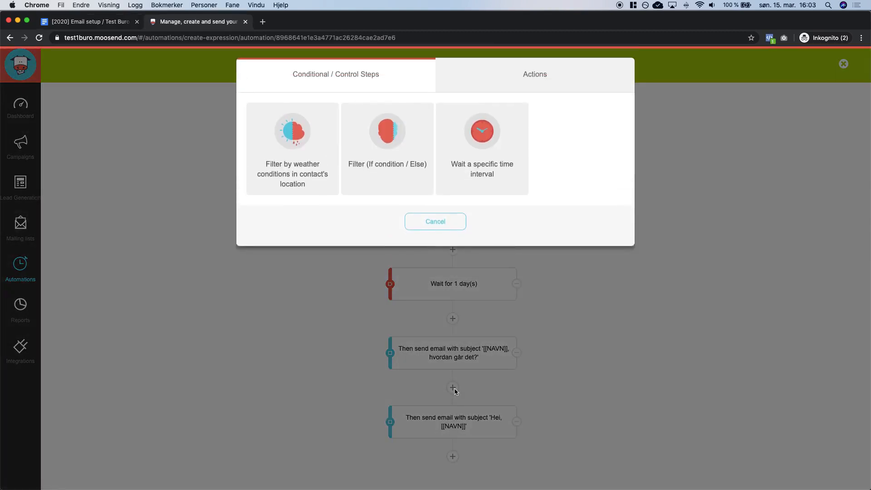
pyautogui.click(470, 165)
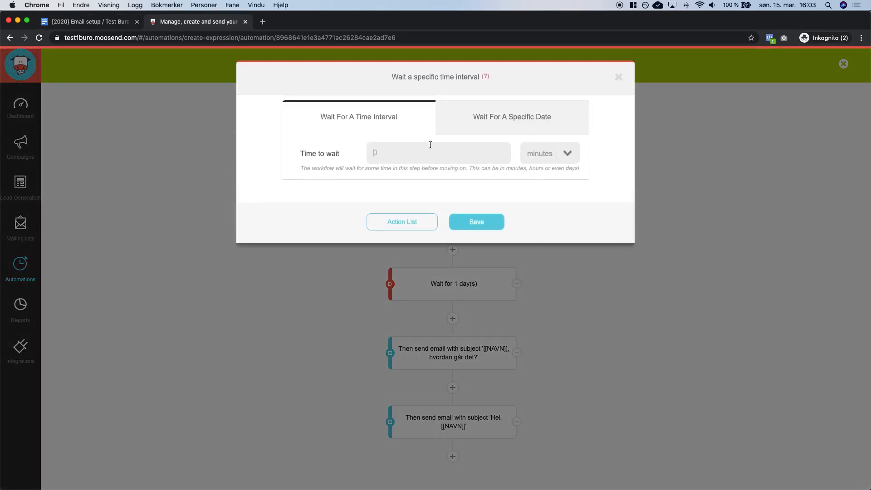
pyautogui.write('3')
pyautogui.click(550, 153)
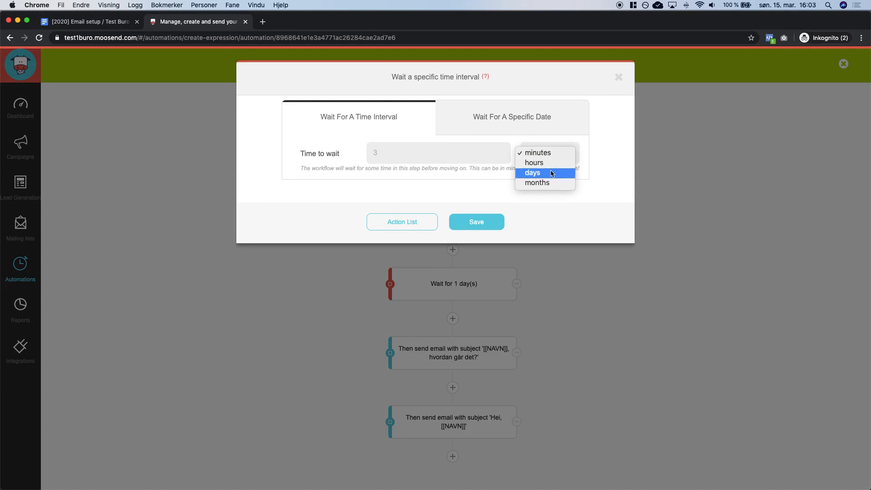
pyautogui.click(550, 171)
pyautogui.click(476, 222)
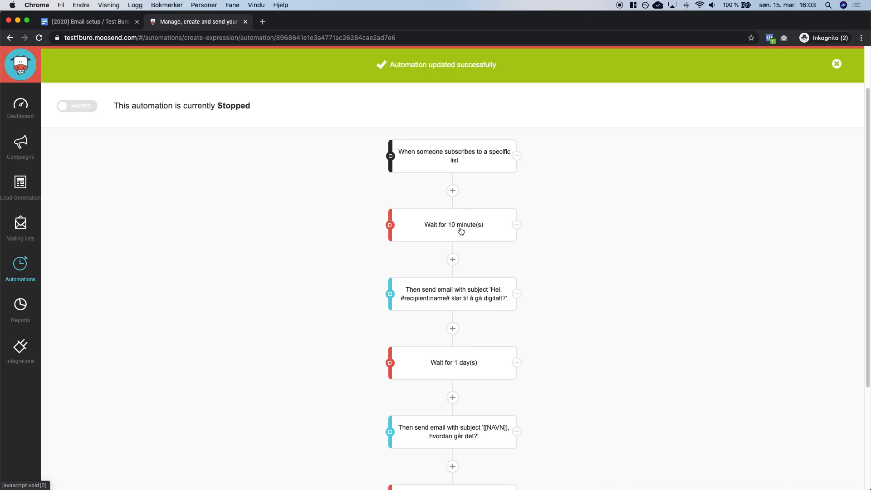
# Review the full wait-and-email chain, then dismiss the green update banner.
pyautogui.scroll(-3, 483, 299)
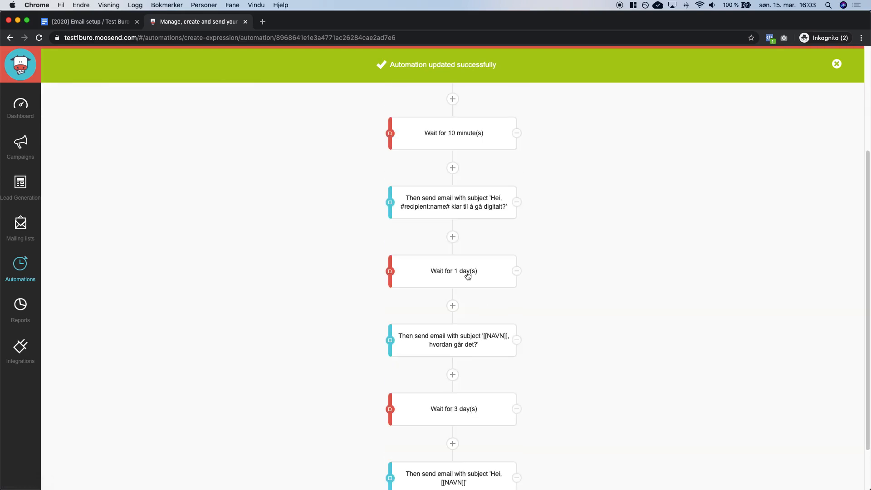
pyautogui.scroll(-2, 474, 338)
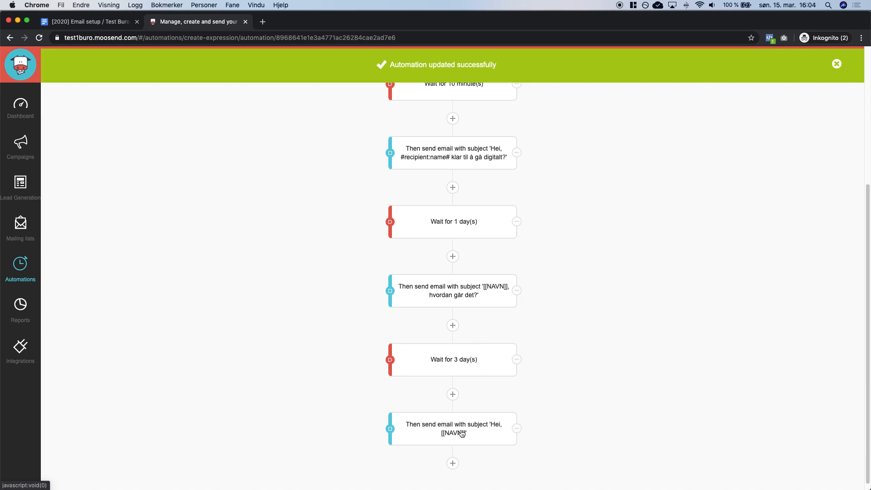
pyautogui.click(837, 64)
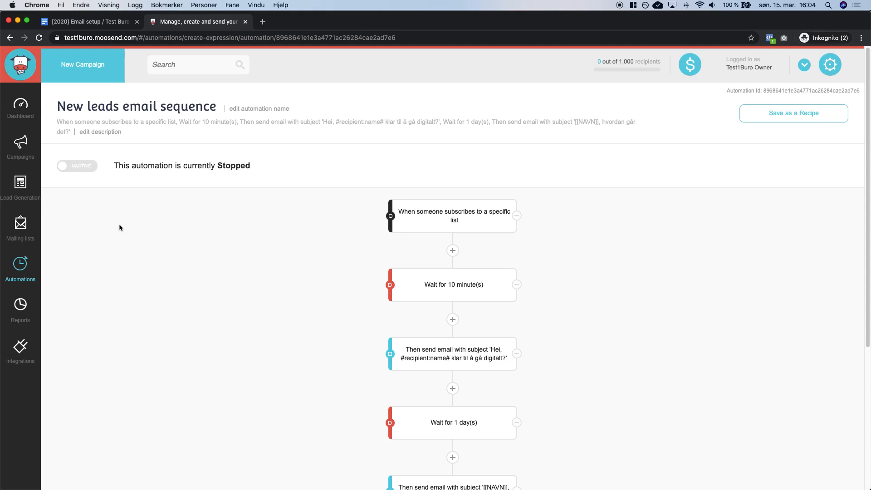
# Switch the New leads email sequence to ACTIVE and go back to all automations.
pyautogui.click(77, 169)
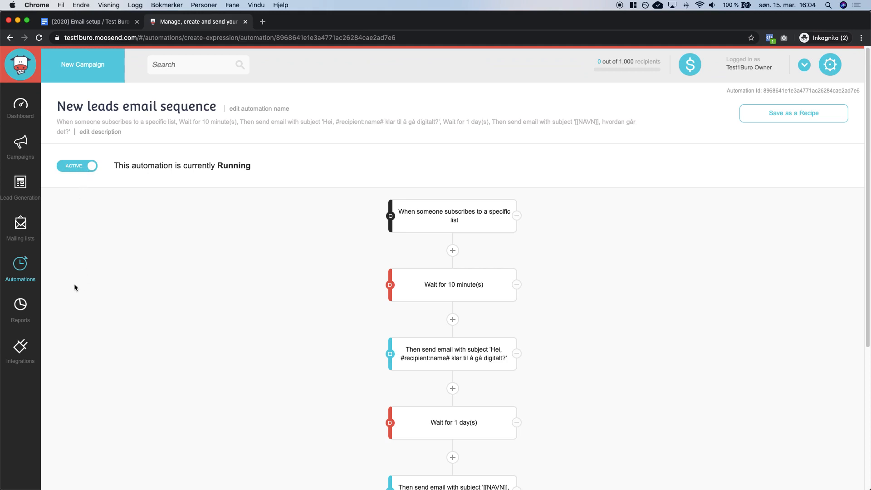
pyautogui.click(40, 267)
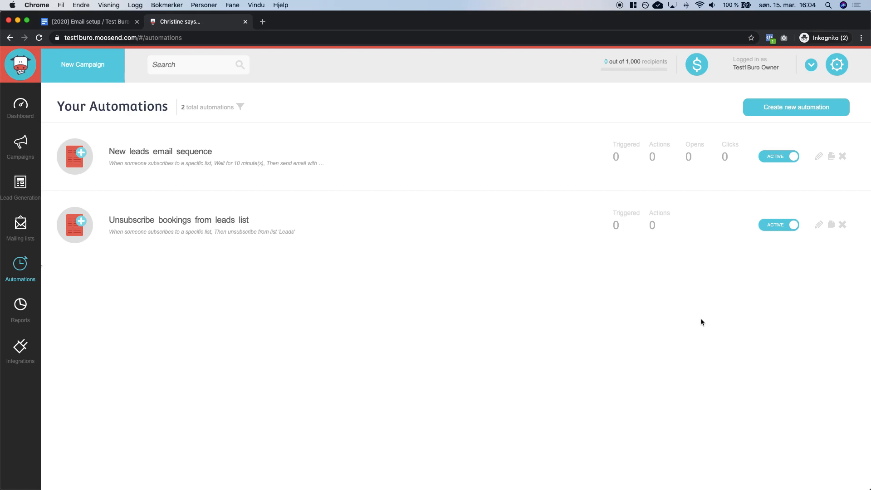
# Return to the Email setup guide, scrolled to the top, at the Video tutorial line.
pyautogui.hotkey('ctrl', 'shift', 'Tab')
pyautogui.scroll(20, 502, 329)
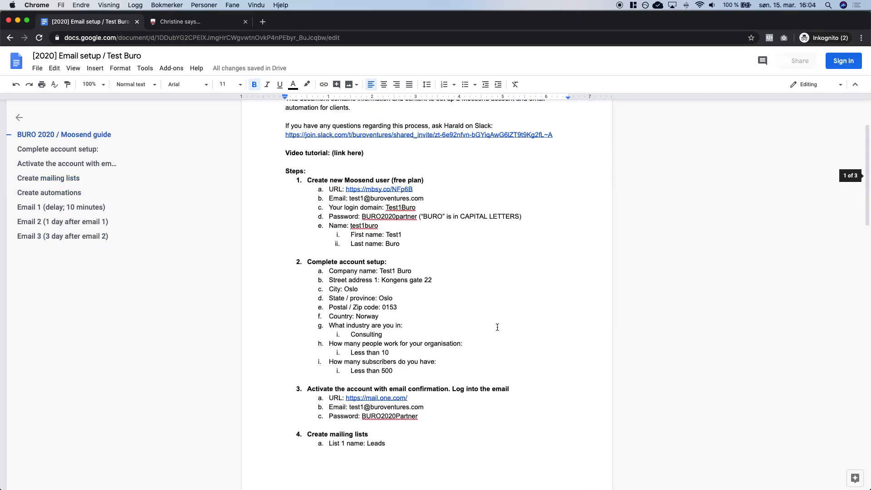
pyautogui.click(572, 219)
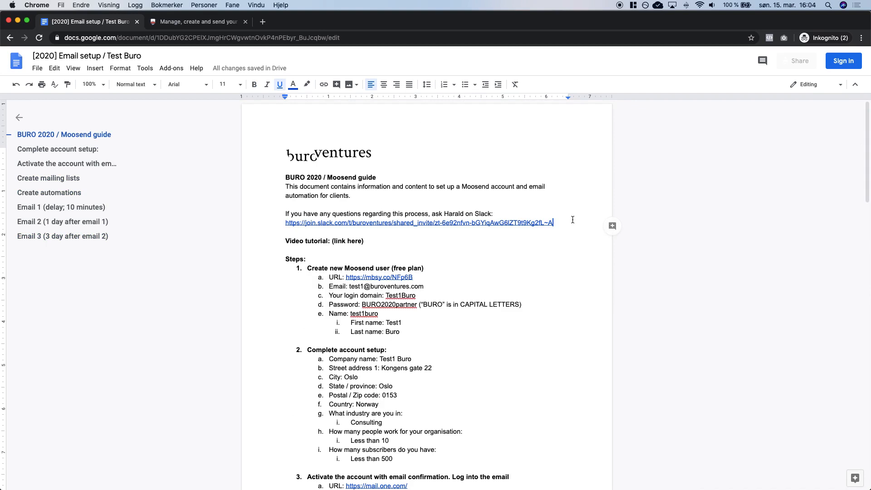
pyautogui.click(411, 243)
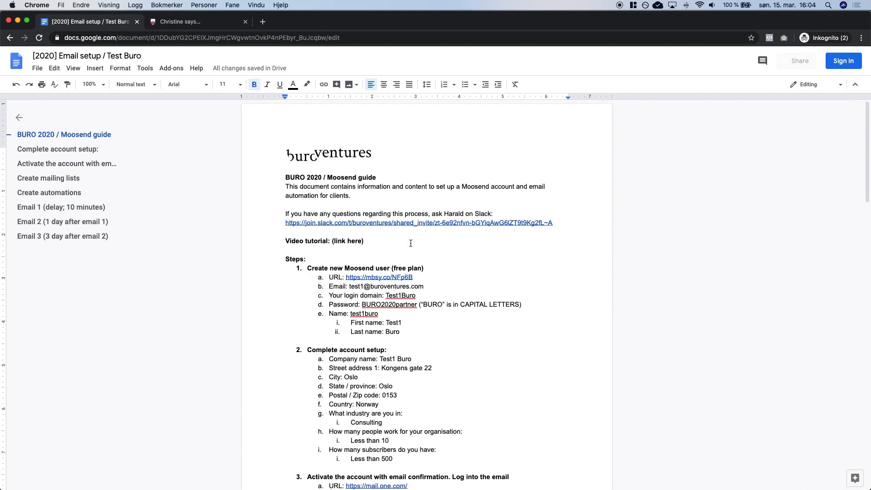